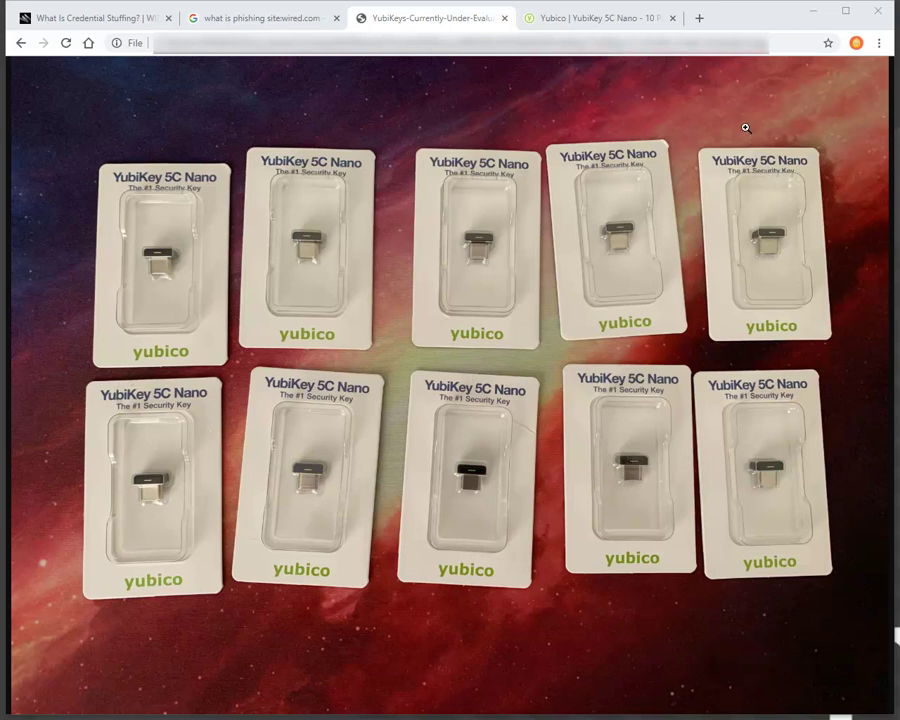
Browse the YubiKey 5C Nano 10 Pack photos: beside a coin, finger touching it, plugged into a laptop
{"action": "left_click", "coordinate": [606, 27]}
{"action": "mouse_move", "coordinate": [636, 100]}
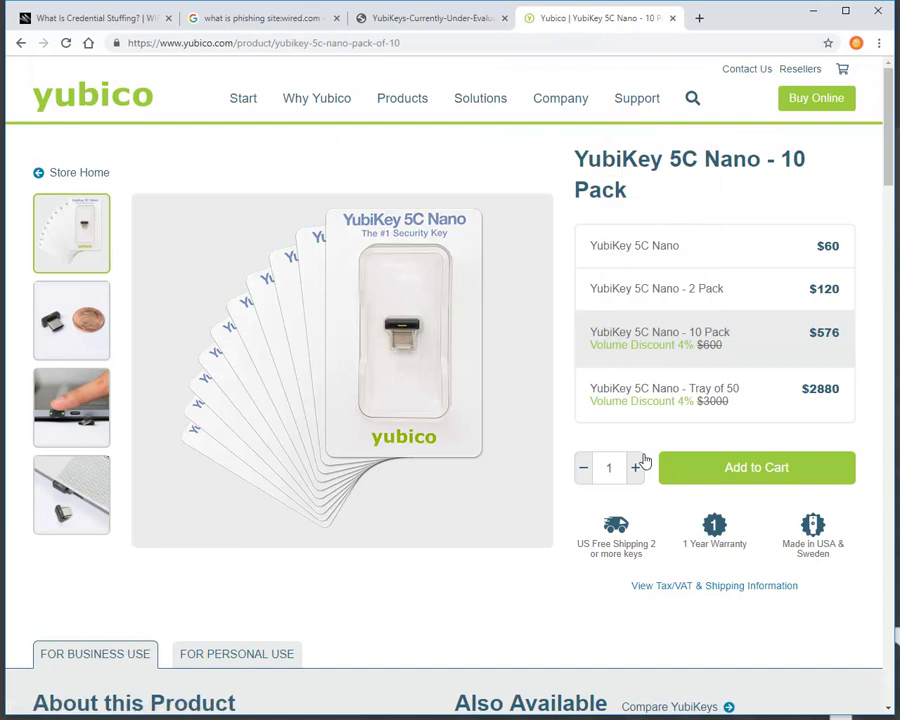
{"action": "left_click", "coordinate": [101, 330]}
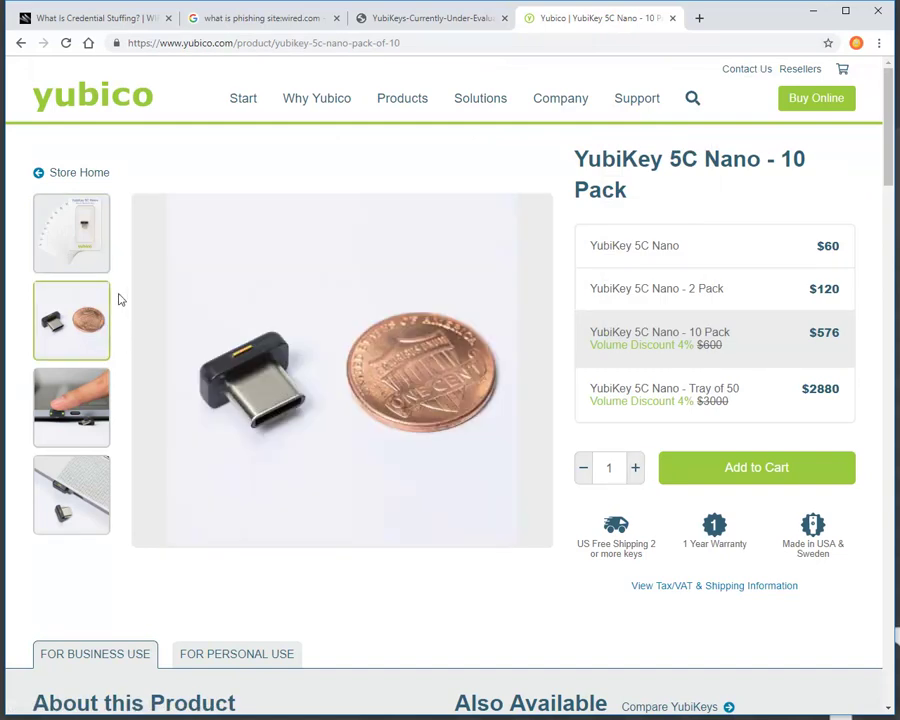
{"action": "left_click", "coordinate": [100, 405]}
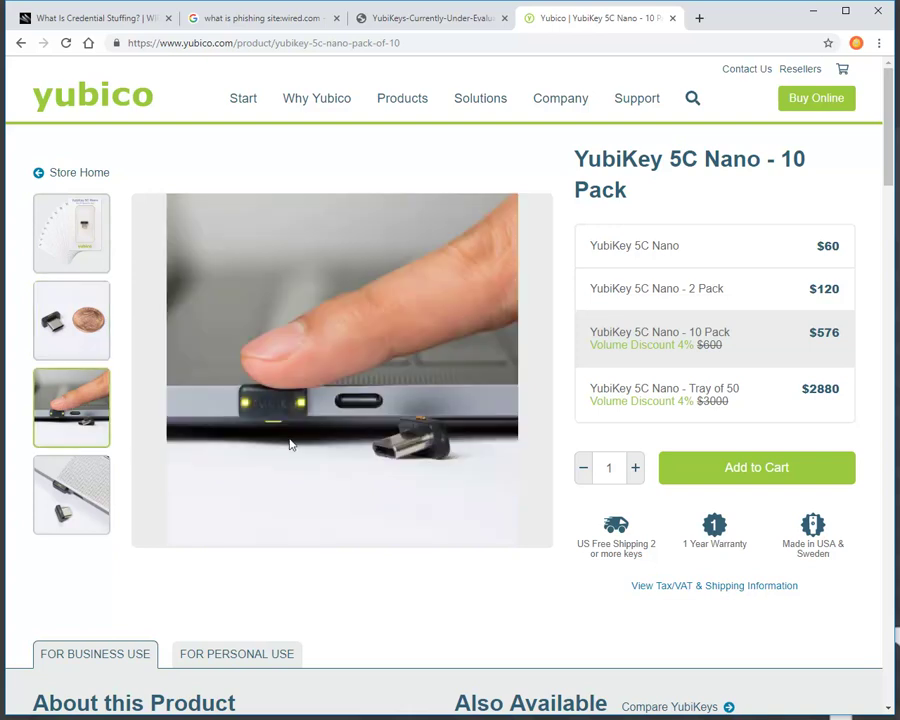
{"action": "left_click", "coordinate": [72, 330]}
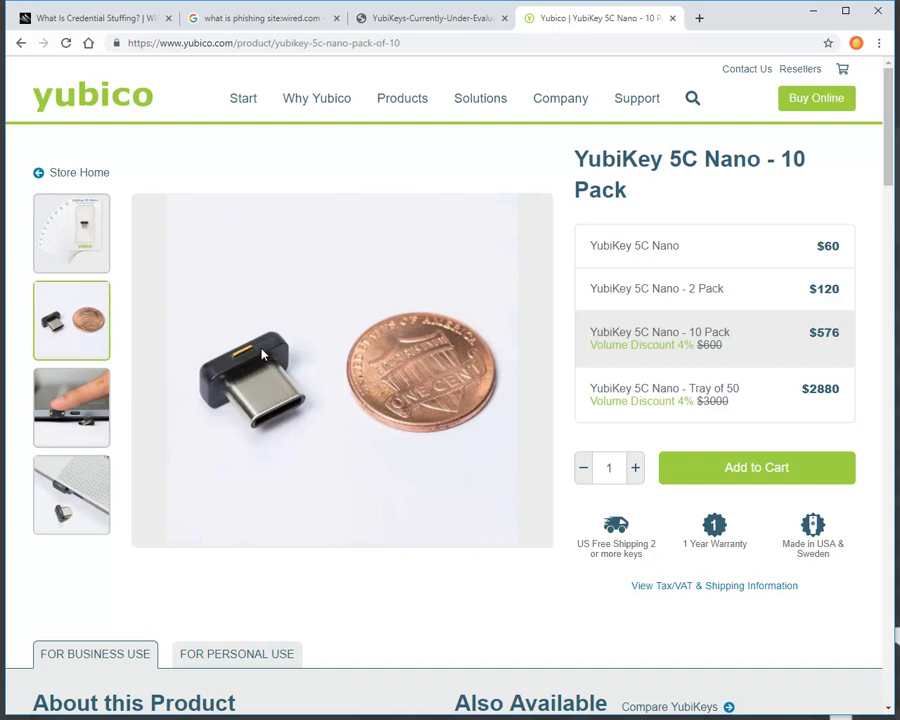
{"action": "left_click", "coordinate": [80, 398]}
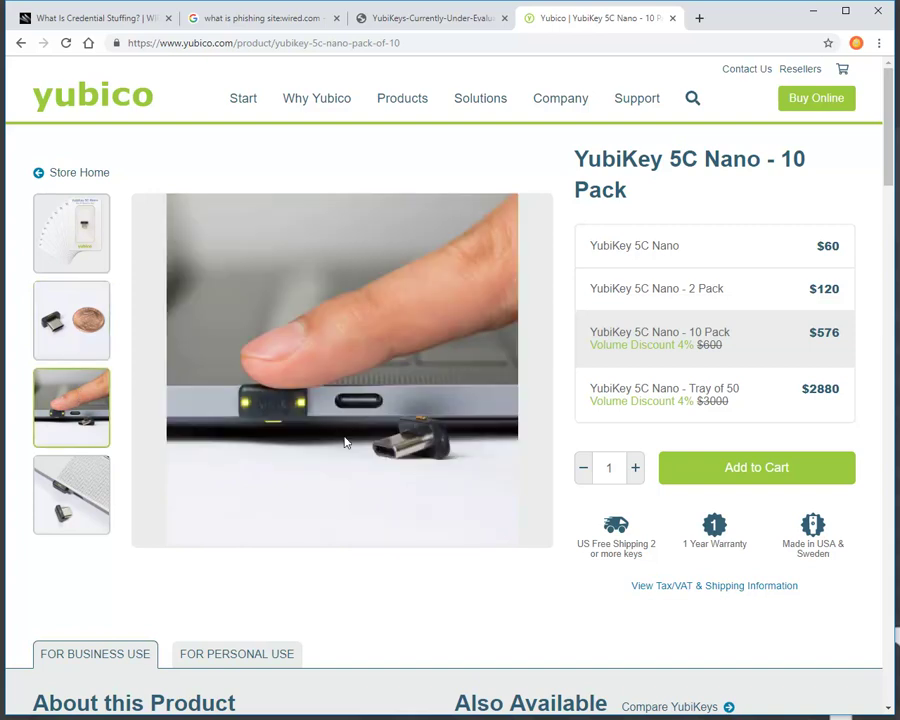
{"action": "left_click", "coordinate": [71, 494]}
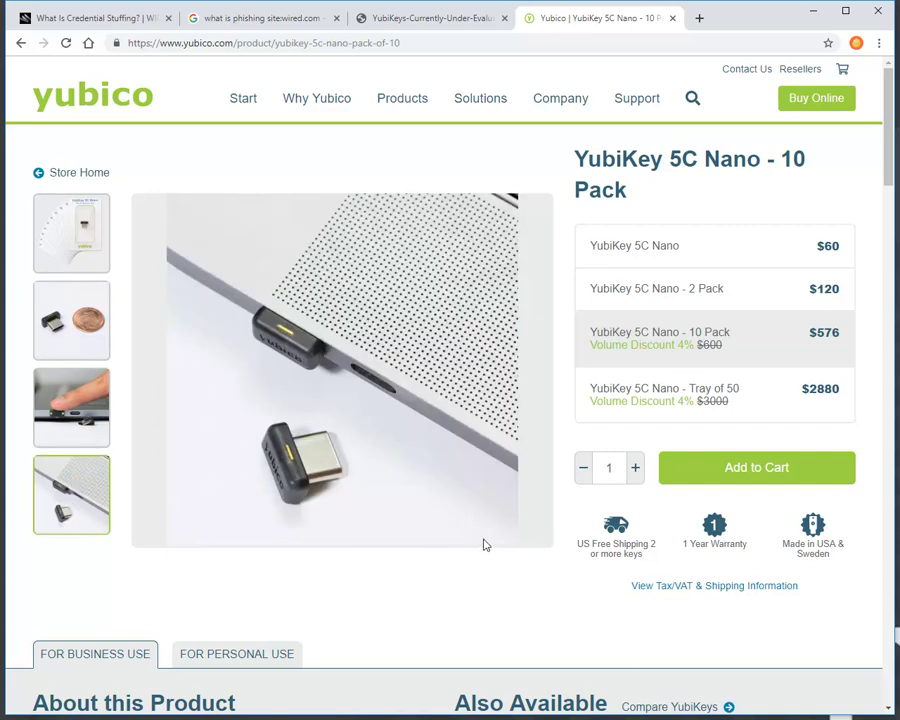
Look at the YubiKey 5C page under Also Available, then go back to the 10 Pack page
{"action": "scroll", "coordinate": [488, 545], "scroll_direction": "down", "scroll_amount": 2}
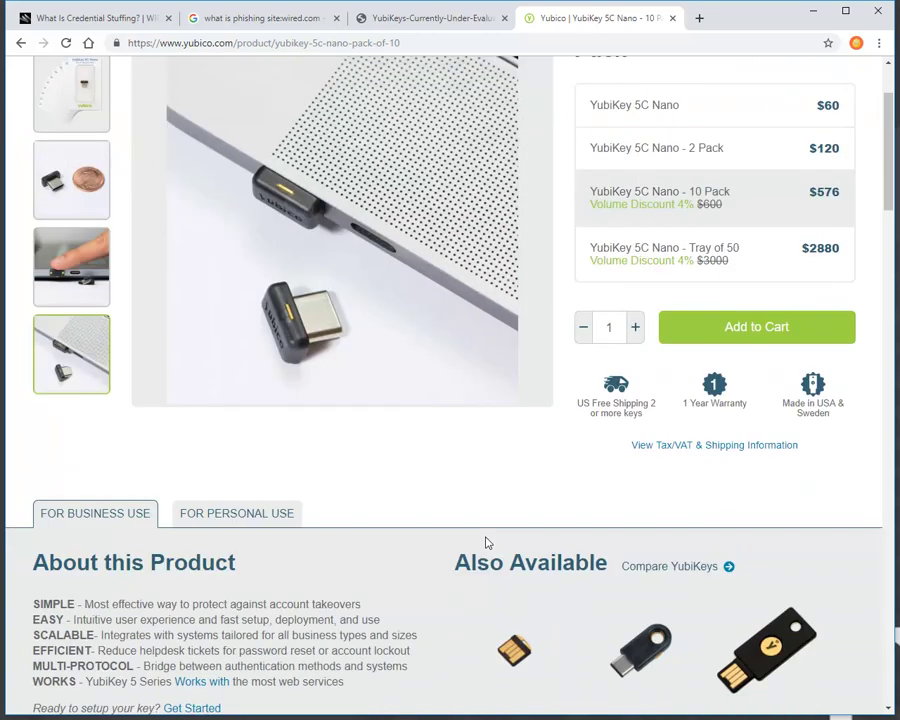
{"action": "scroll", "coordinate": [490, 494], "scroll_direction": "down", "scroll_amount": 1}
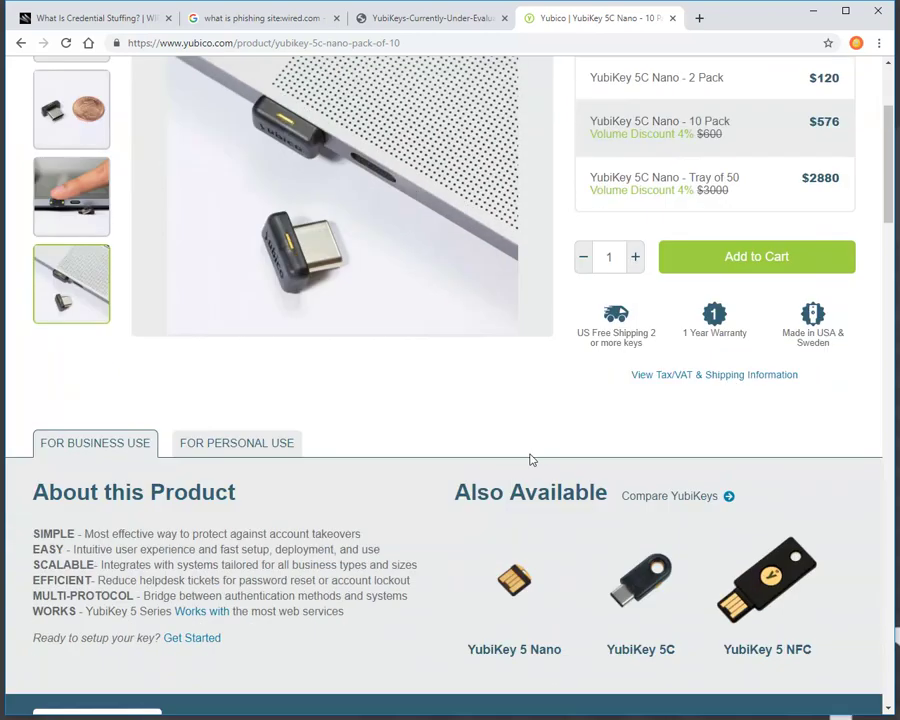
{"action": "scroll", "coordinate": [540, 460], "scroll_direction": "down", "scroll_amount": 1}
{"action": "scroll", "coordinate": [600, 476], "scroll_direction": "down", "scroll_amount": 1}
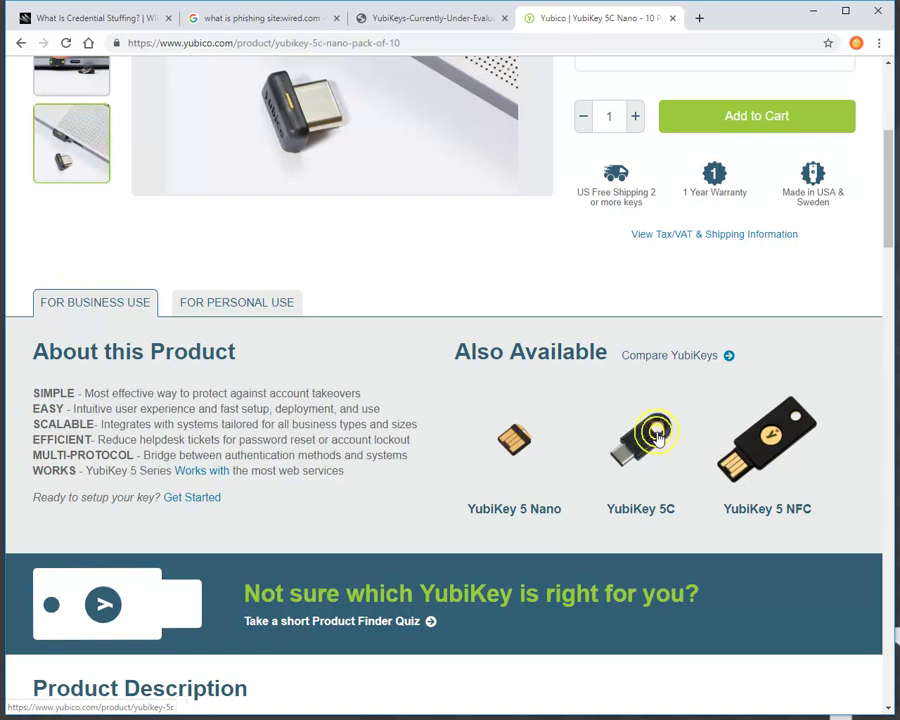
{"action": "left_click", "coordinate": [658, 438]}
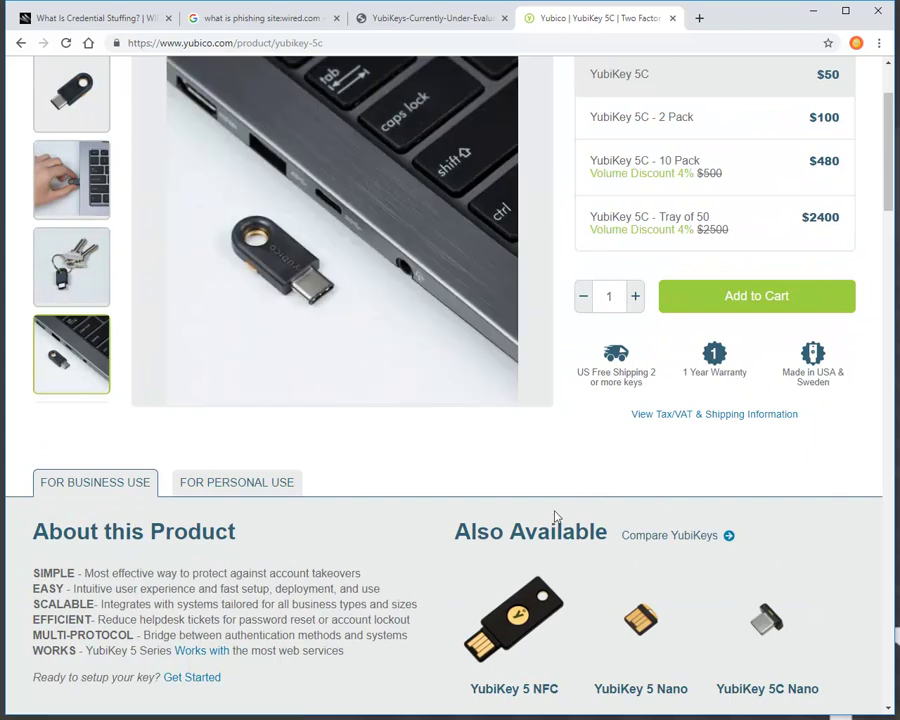
{"action": "scroll", "coordinate": [542, 510], "scroll_direction": "up", "scroll_amount": 3}
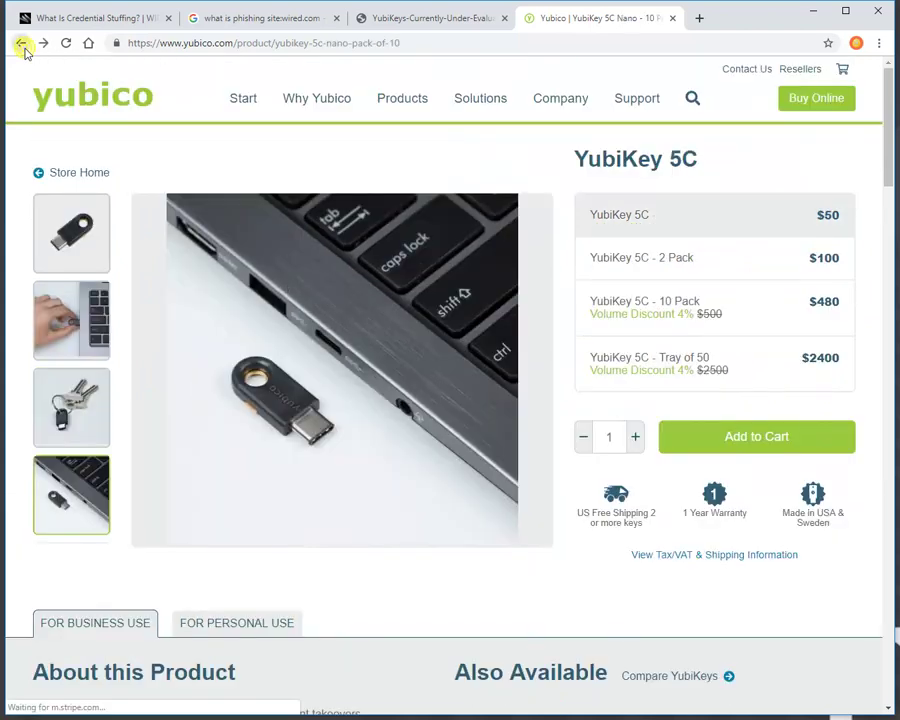
{"action": "left_click", "coordinate": [23, 46]}
{"action": "scroll", "coordinate": [531, 526], "scroll_direction": "down", "scroll_amount": 1}
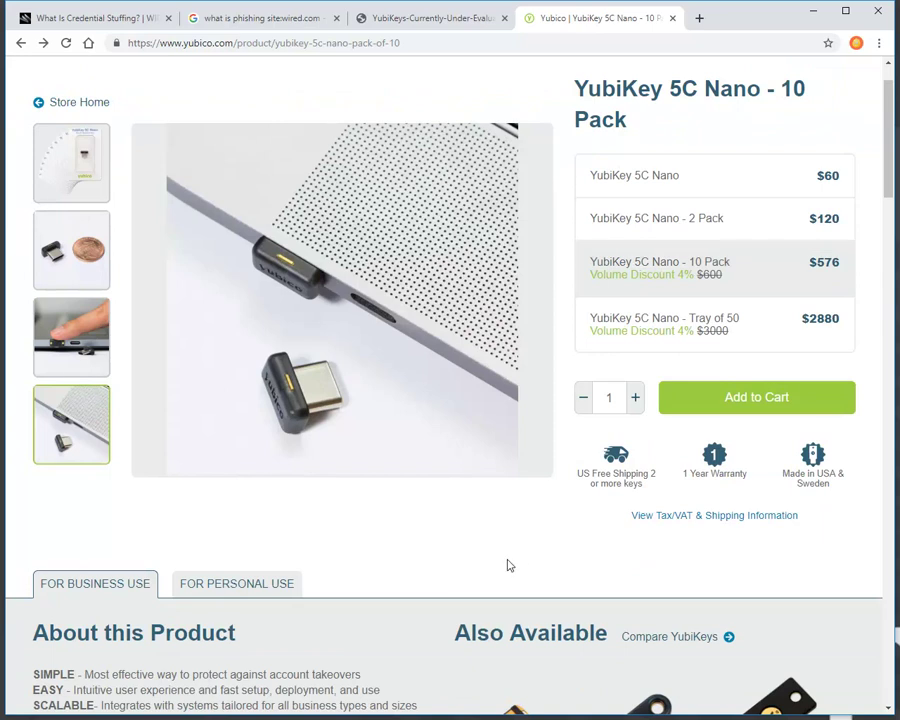
{"action": "scroll", "coordinate": [510, 548], "scroll_direction": "down", "scroll_amount": 5}
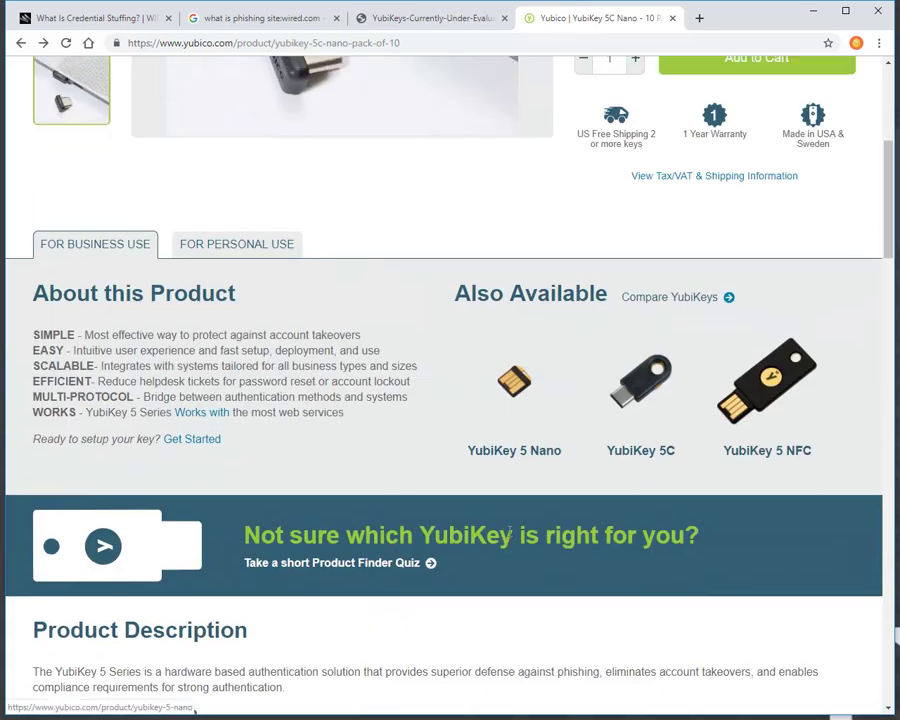
{"action": "scroll", "coordinate": [510, 525], "scroll_direction": "down", "scroll_amount": 2}
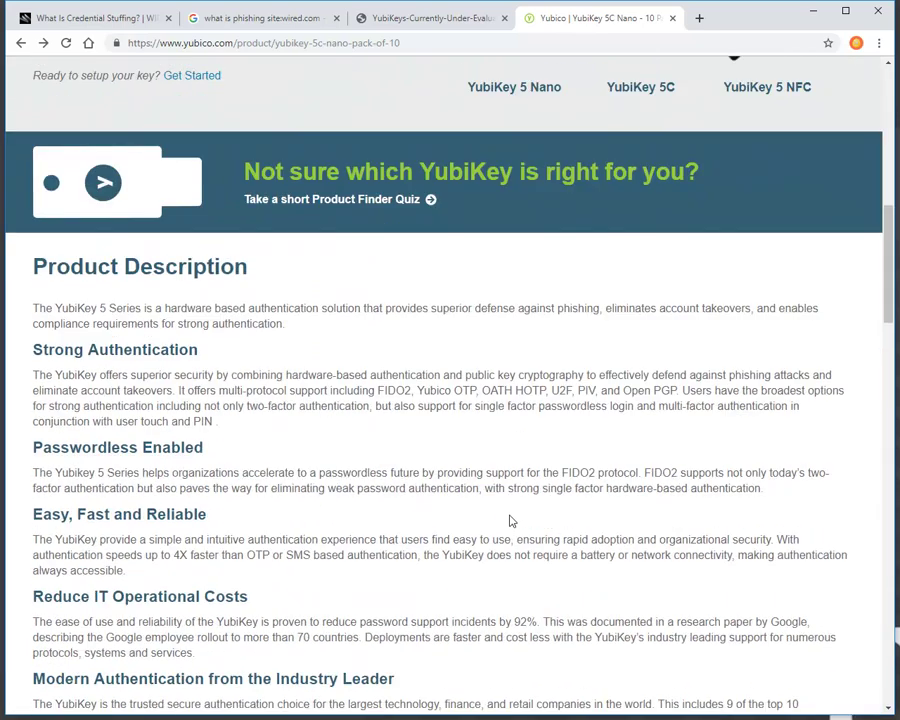
{"action": "left_click", "coordinate": [236, 43]}
{"action": "left_click", "coordinate": [236, 43]}
{"action": "key", "text": "shift+Home"}
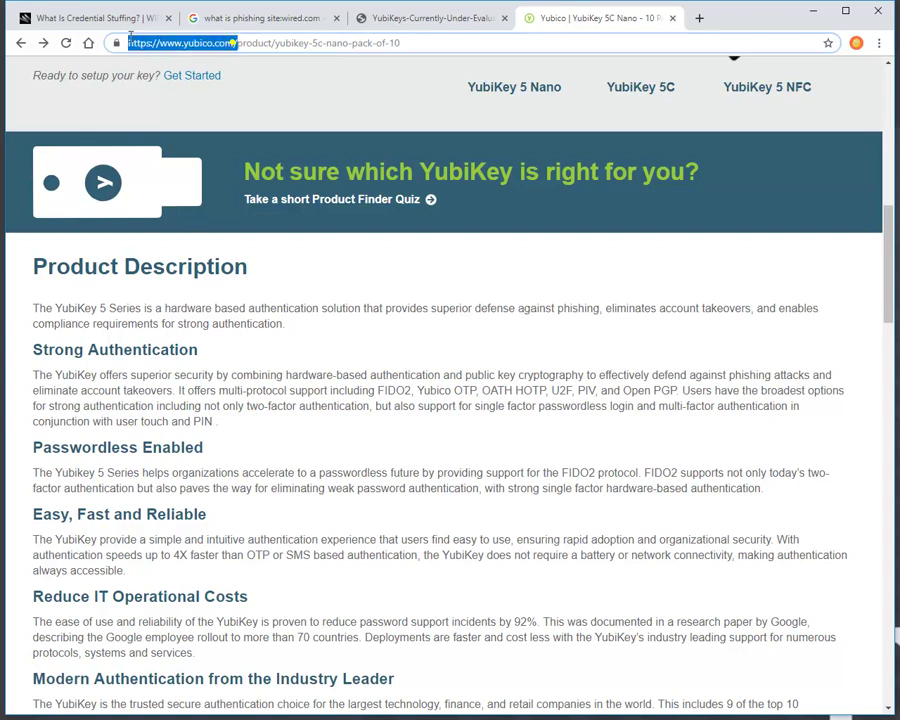
{"action": "left_click", "coordinate": [378, 281]}
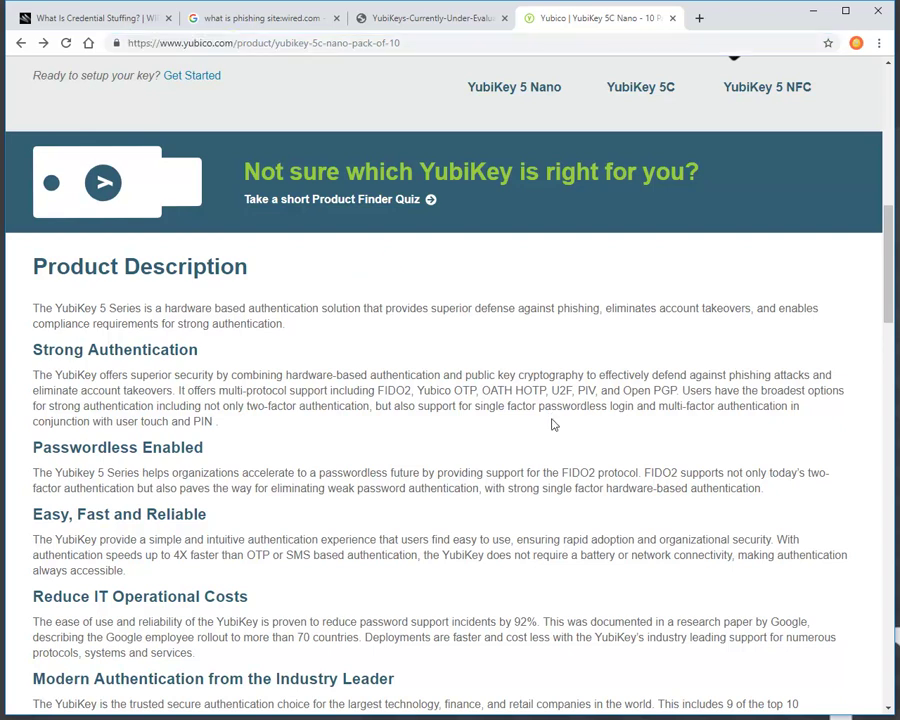
{"action": "scroll", "coordinate": [310, 438], "scroll_direction": "down", "scroll_amount": 2}
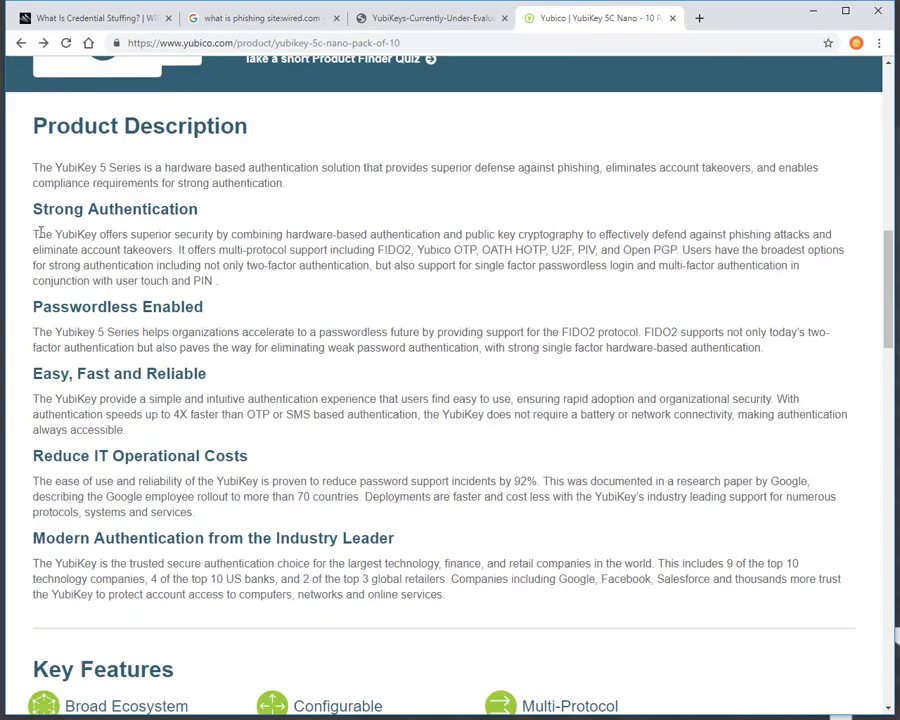
{"action": "left_click_drag", "start_coordinate": [32, 233], "coordinate": [221, 281]}
{"action": "left_click", "coordinate": [265, 293]}
{"action": "double_click", "coordinate": [400, 248]}
{"action": "left_click", "coordinate": [418, 250]}
{"action": "double_click", "coordinate": [395, 250]}
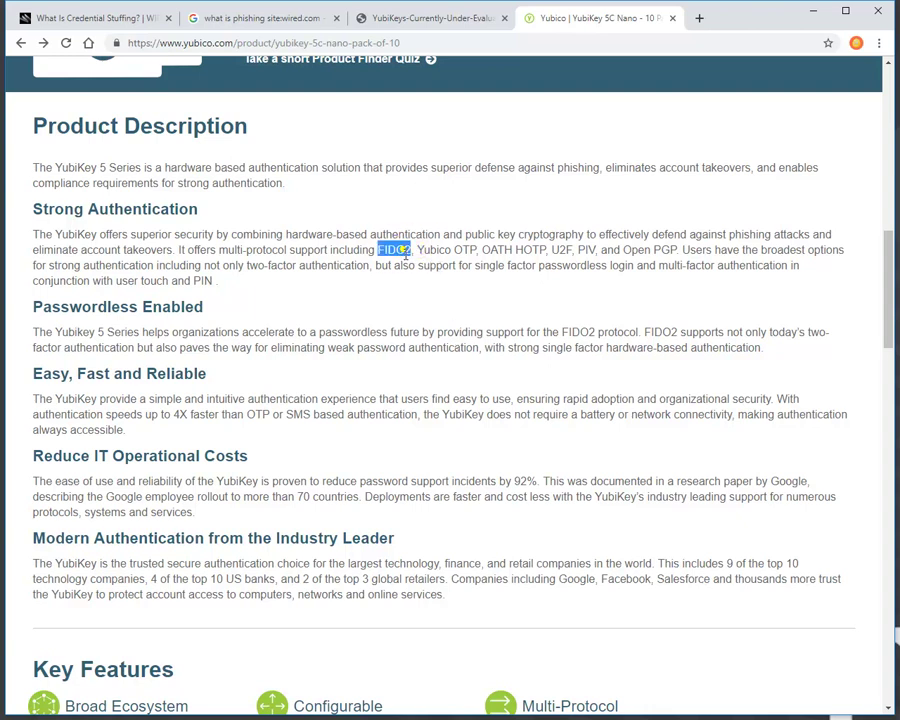
{"action": "double_click", "coordinate": [465, 249]}
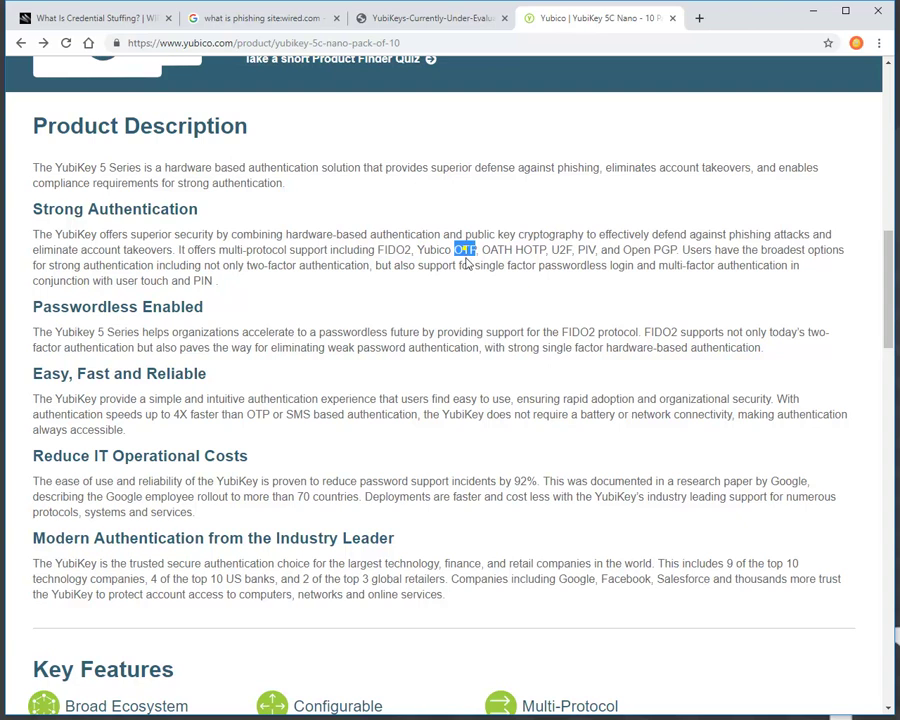
{"action": "double_click", "coordinate": [530, 249]}
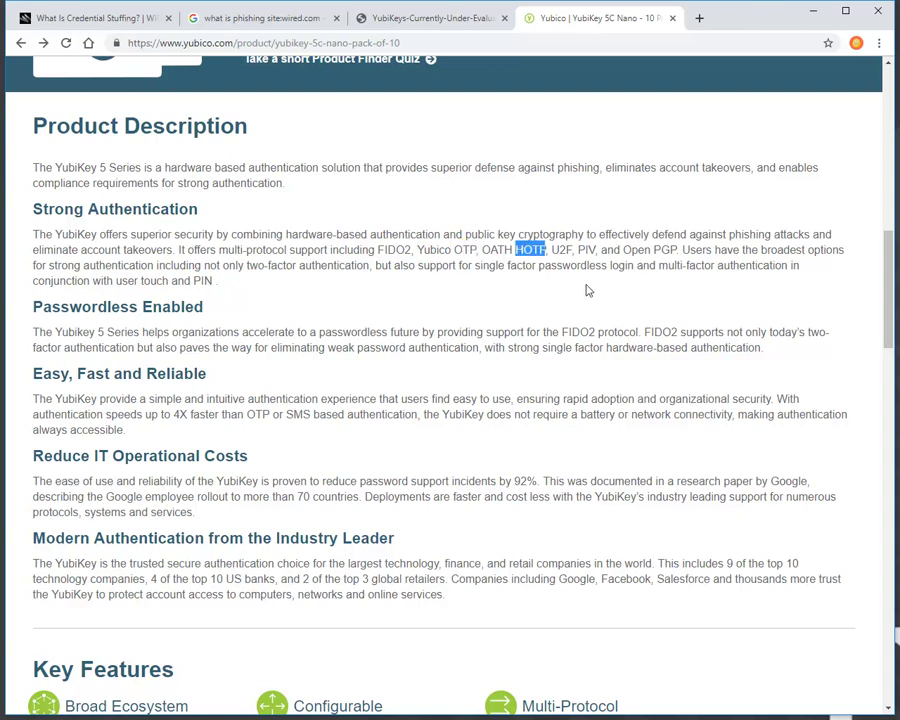
{"action": "left_click", "coordinate": [585, 284]}
{"action": "scroll", "coordinate": [443, 345], "scroll_direction": "down", "scroll_amount": 6}
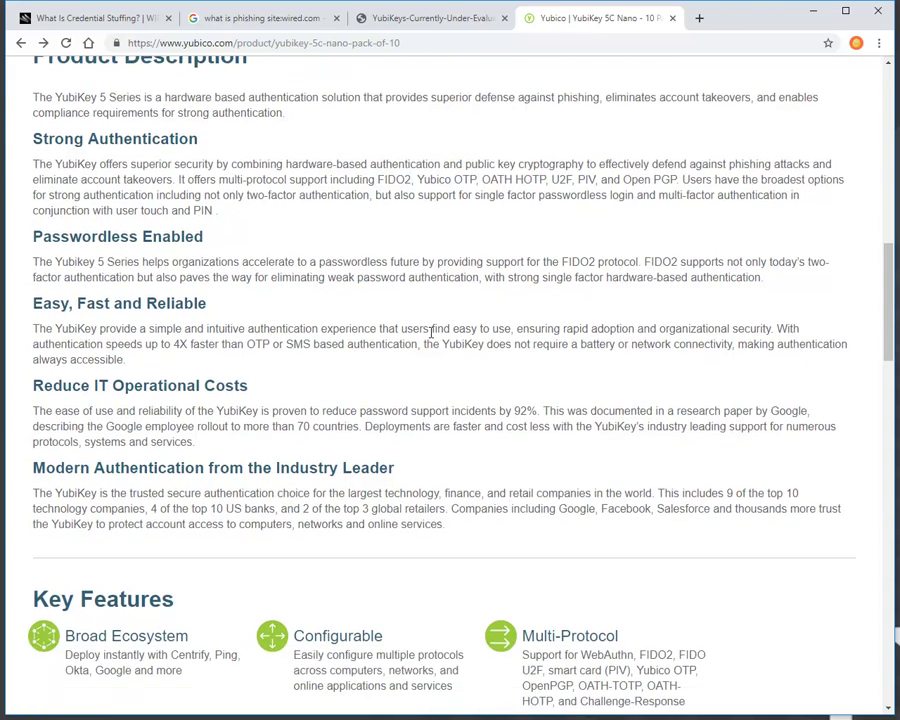
{"action": "scroll", "coordinate": [427, 333], "scroll_direction": "down", "scroll_amount": 2}
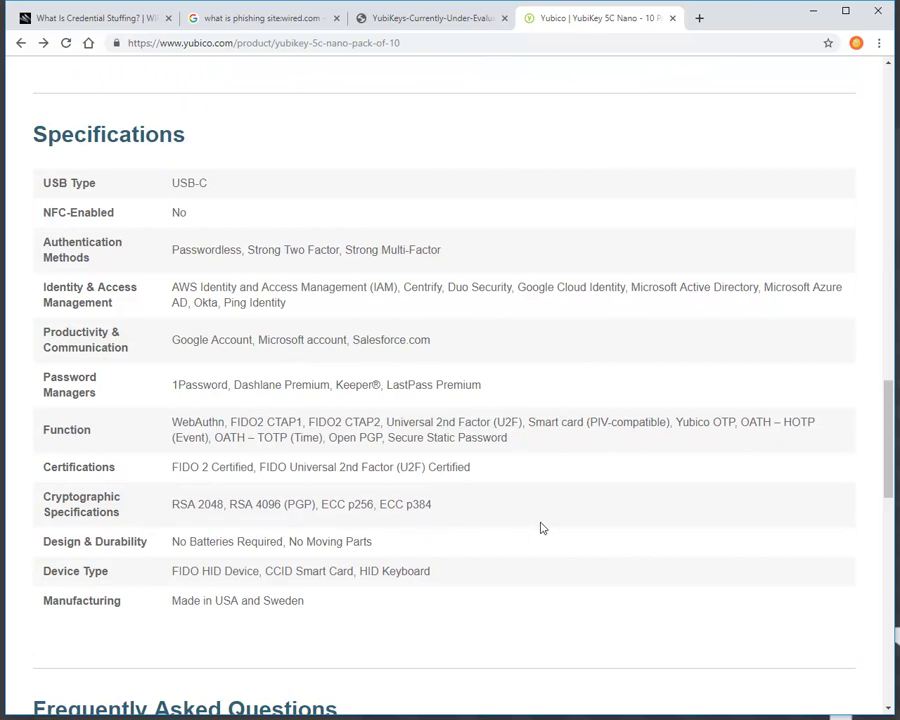
{"action": "scroll", "coordinate": [536, 516], "scroll_direction": "down", "scroll_amount": 3}
{"action": "scroll", "coordinate": [516, 516], "scroll_direction": "up", "scroll_amount": 9}
{"action": "scroll", "coordinate": [516, 516], "scroll_direction": "up", "scroll_amount": 15}
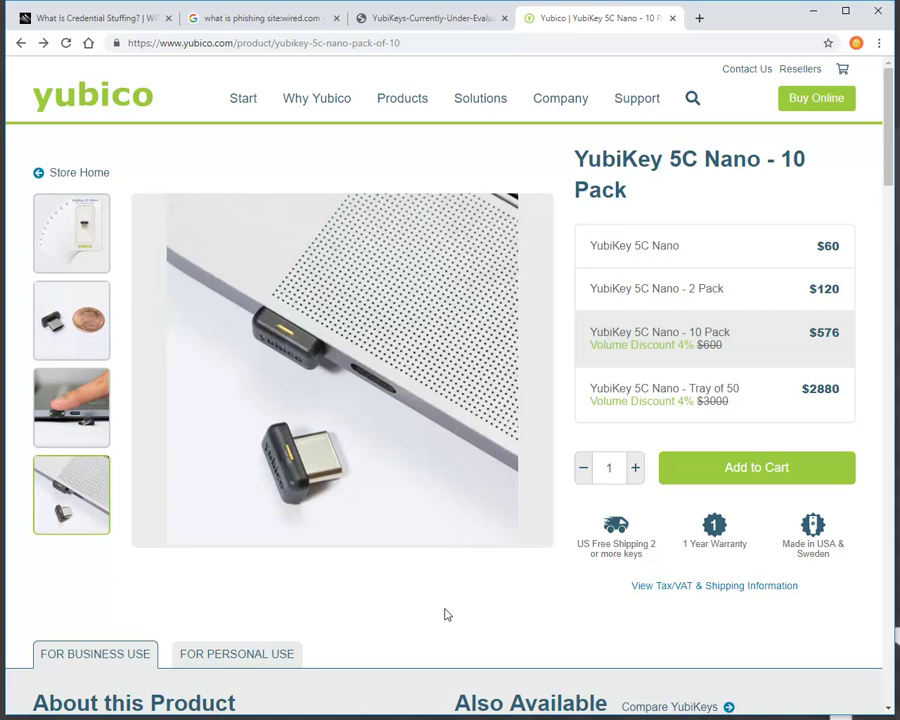
{"action": "scroll", "coordinate": [446, 612], "scroll_direction": "down", "scroll_amount": 3}
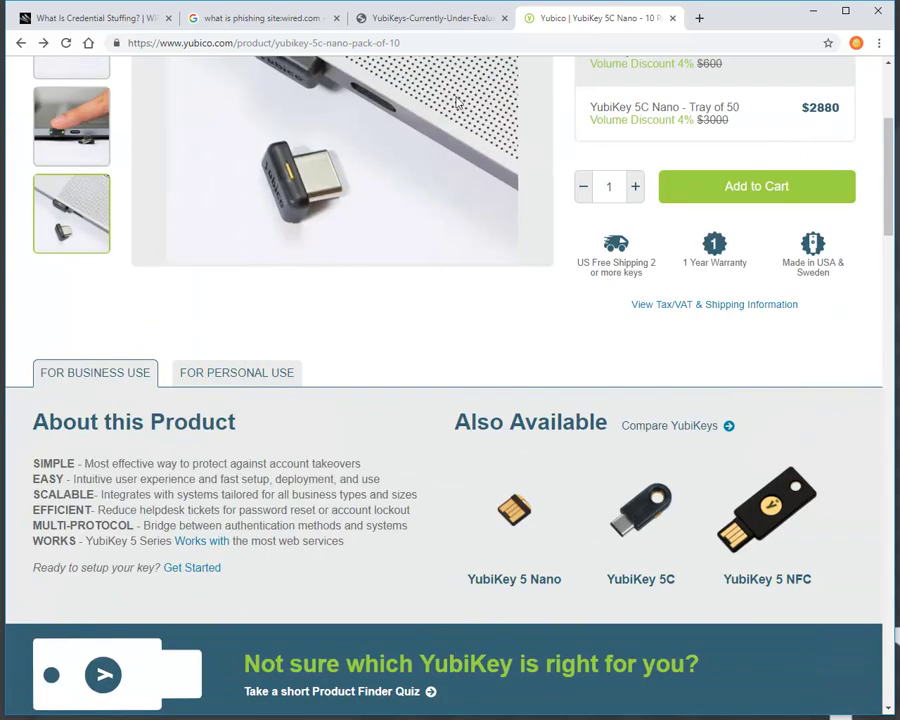
{"action": "left_click", "coordinate": [276, 22]}
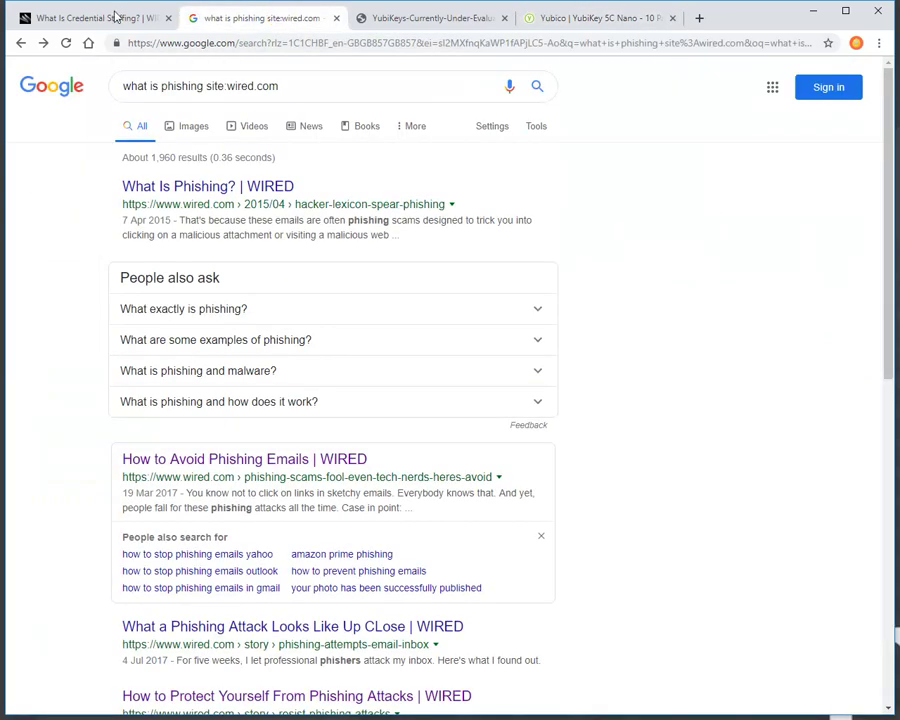
{"action": "left_click", "coordinate": [113, 18]}
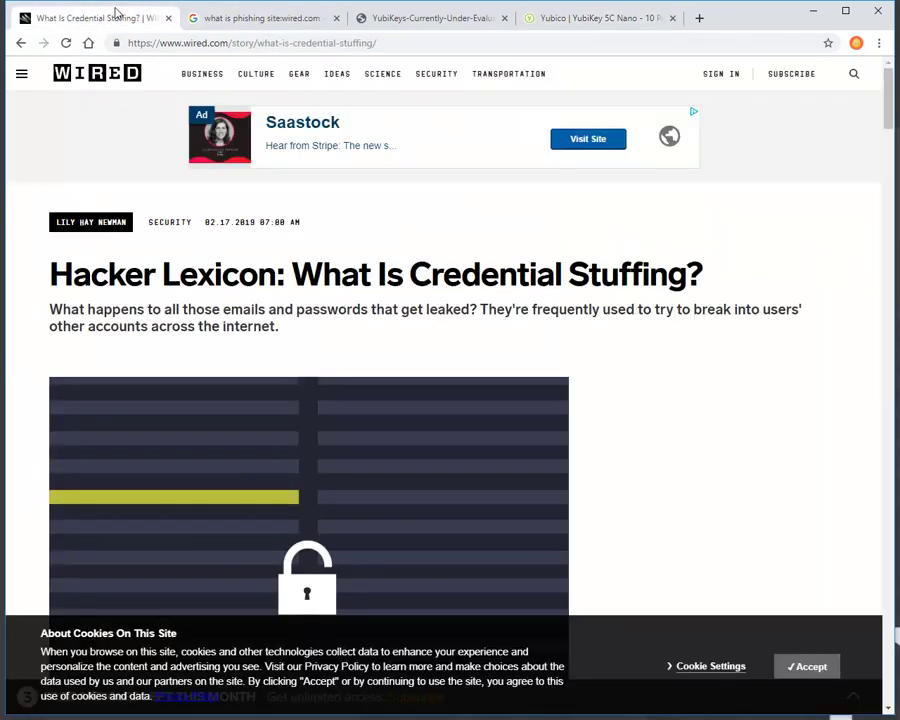
{"action": "left_click", "coordinate": [566, 17]}
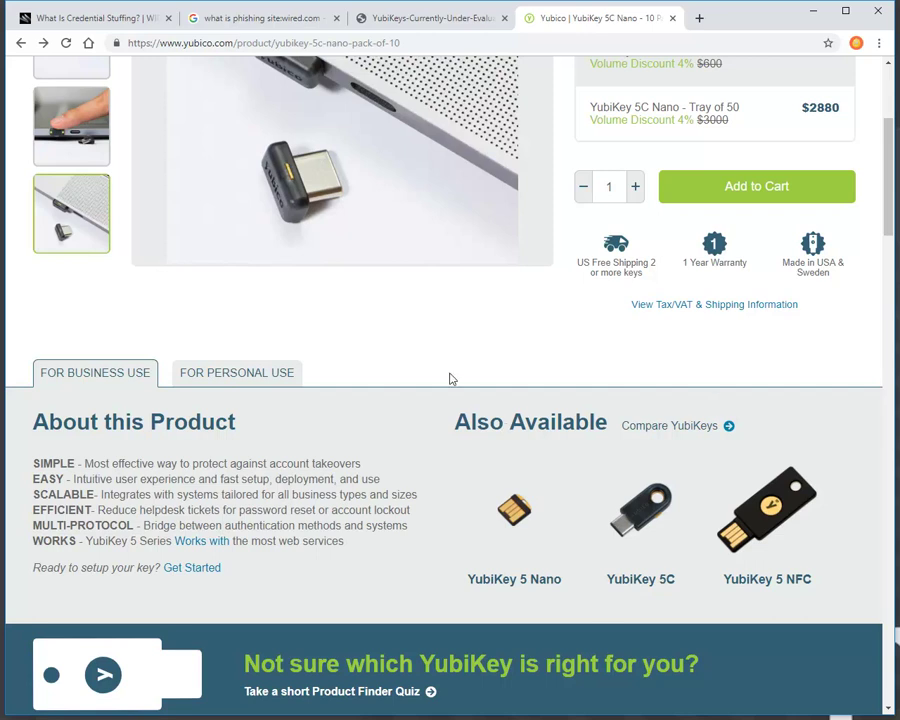
{"action": "scroll", "coordinate": [607, 355], "scroll_direction": "up", "scroll_amount": 1}
{"action": "scroll", "coordinate": [600, 356], "scroll_direction": "up", "scroll_amount": 3}
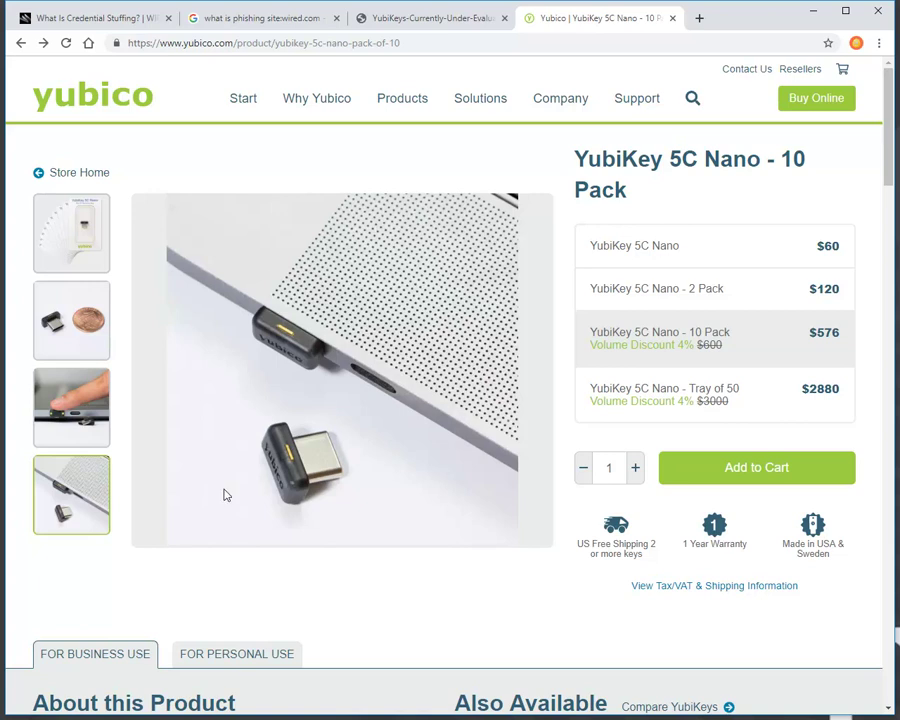
Bring up Wired's 'What Is Credential Stuffing?' article, accept its cookie notice and skim it
{"action": "left_click", "coordinate": [96, 18]}
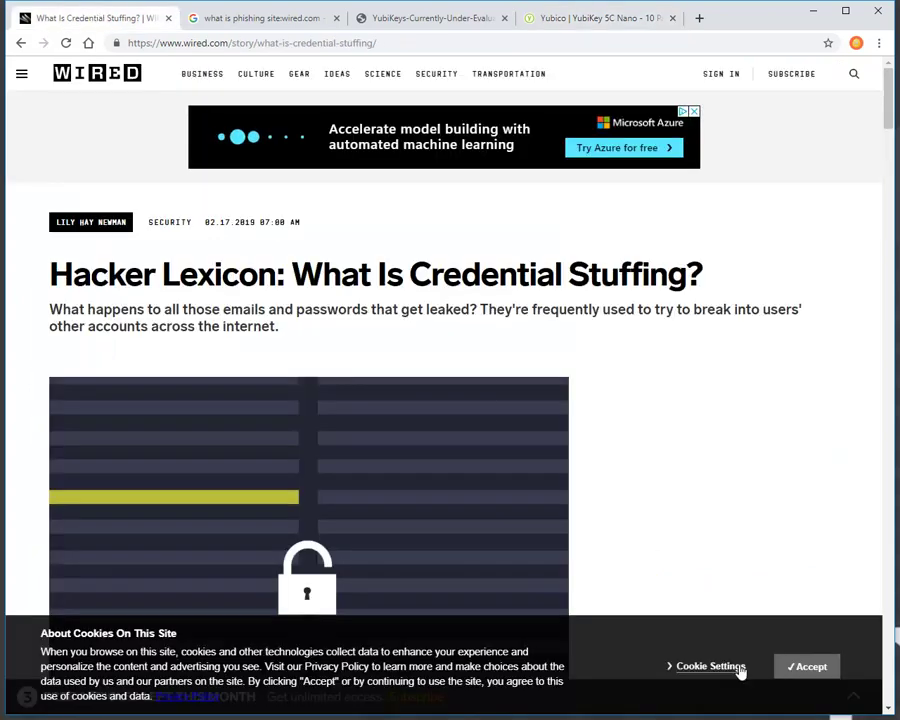
{"action": "left_click", "coordinate": [800, 666]}
{"action": "scroll", "coordinate": [620, 395], "scroll_direction": "down", "scroll_amount": 2}
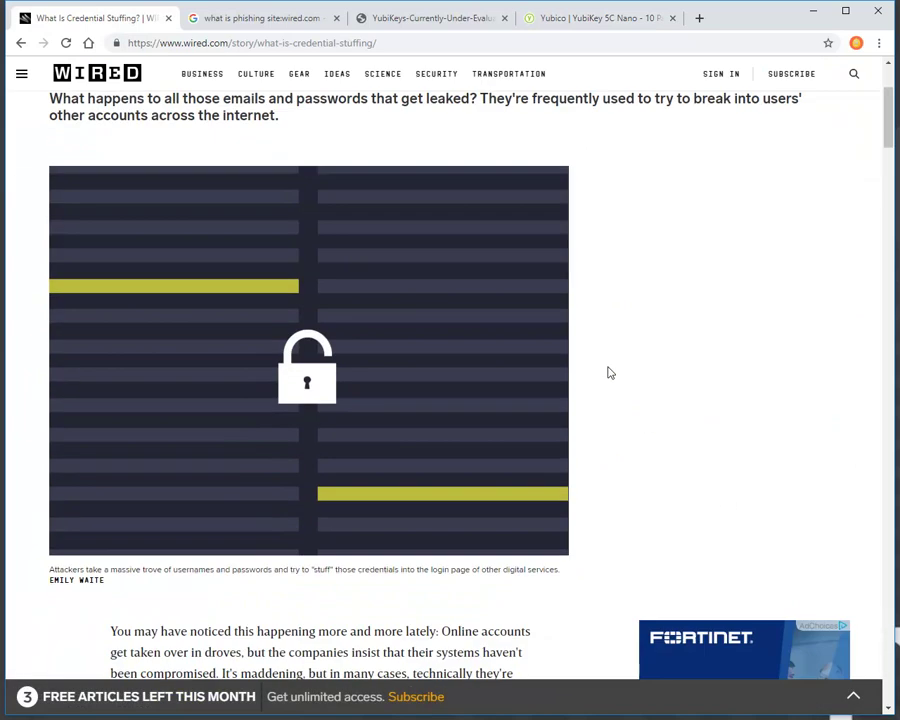
{"action": "scroll", "coordinate": [609, 388], "scroll_direction": "down", "scroll_amount": 3}
{"action": "scroll", "coordinate": [400, 410], "scroll_direction": "up", "scroll_amount": 5}
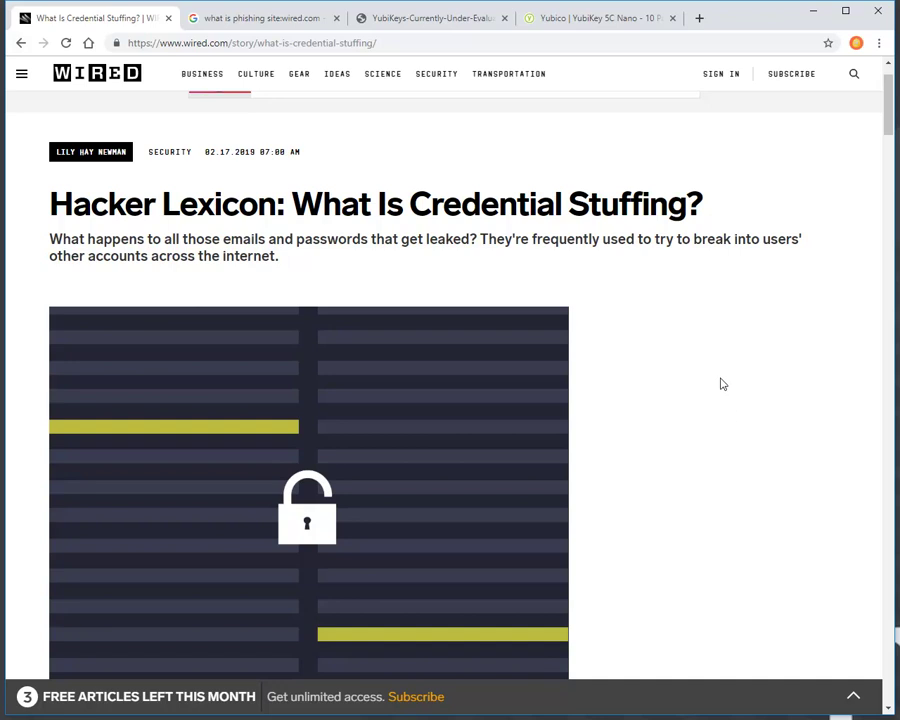
{"action": "scroll", "coordinate": [721, 385], "scroll_direction": "down", "scroll_amount": 2}
{"action": "scroll", "coordinate": [712, 350], "scroll_direction": "up", "scroll_amount": 3}
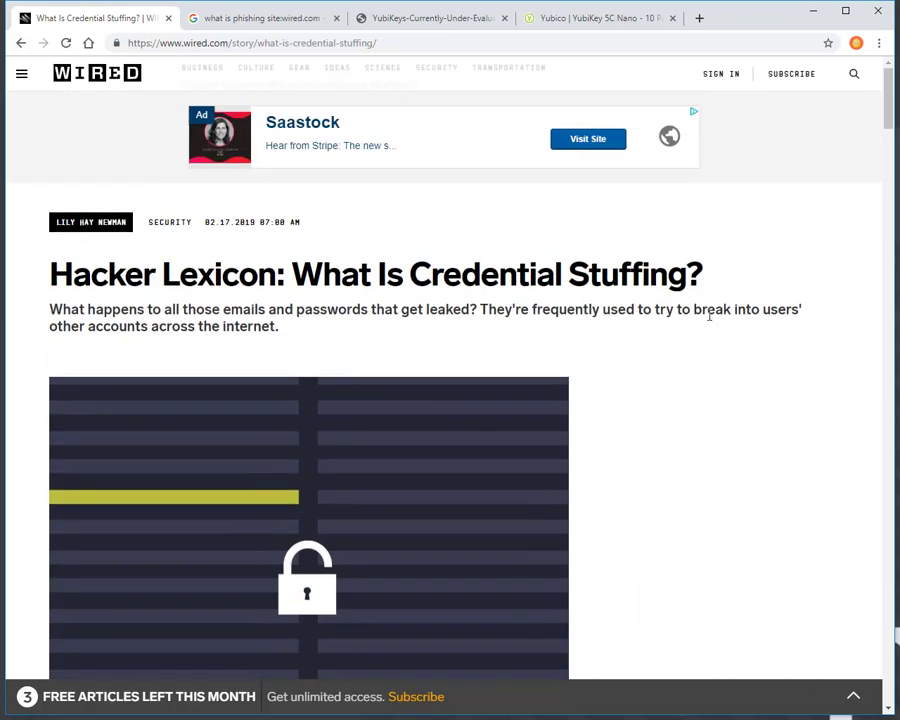
Glance at the YubiKey 5C Nano page, then return to the credential stuffing article
{"action": "left_click", "coordinate": [579, 17]}
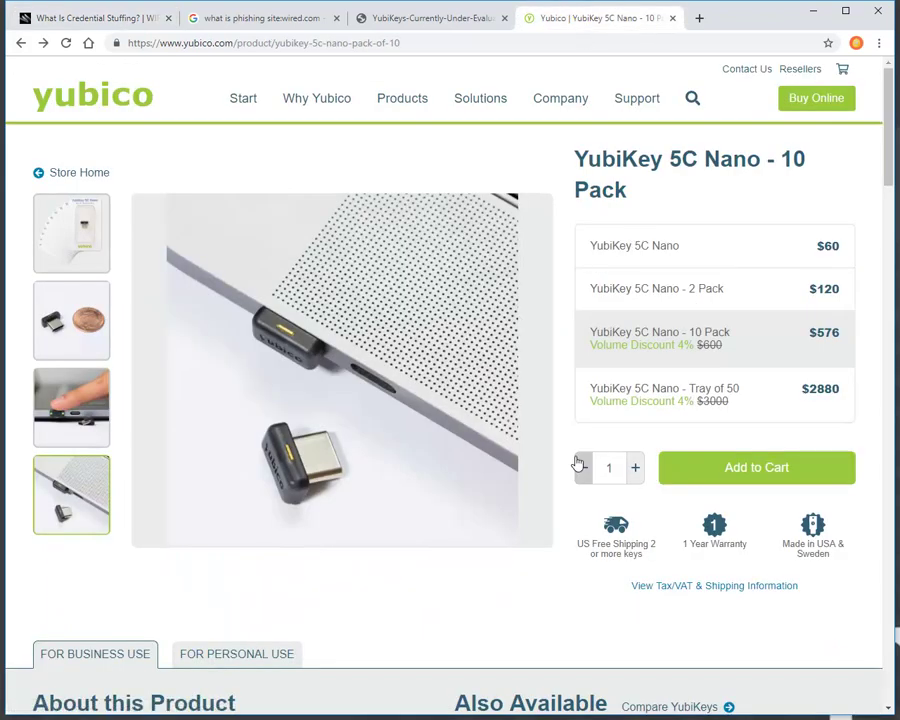
{"action": "left_click", "coordinate": [145, 26]}
{"action": "scroll", "coordinate": [660, 345], "scroll_direction": "down", "scroll_amount": 5}
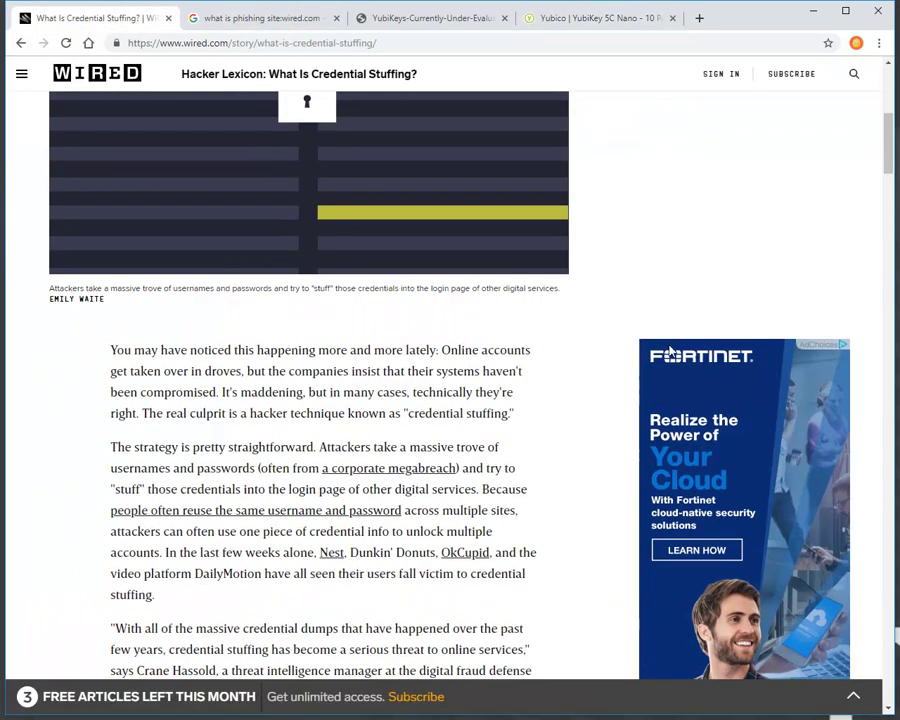
Read 'Resist Phishing Attacks with Three Golden Rules' from the phishing search results, then return to Yubico
{"action": "left_click", "coordinate": [200, 18]}
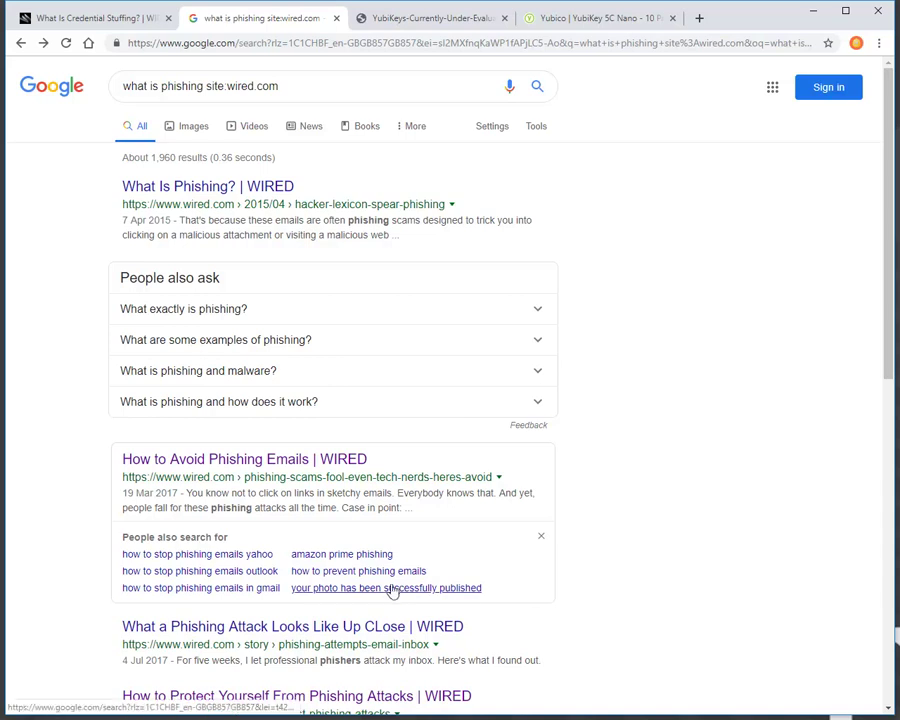
{"action": "scroll", "coordinate": [392, 592], "scroll_direction": "down", "scroll_amount": 2}
{"action": "left_click", "coordinate": [366, 558]}
{"action": "scroll", "coordinate": [449, 355], "scroll_direction": "down", "scroll_amount": 3}
{"action": "scroll", "coordinate": [449, 355], "scroll_direction": "down", "scroll_amount": 10}
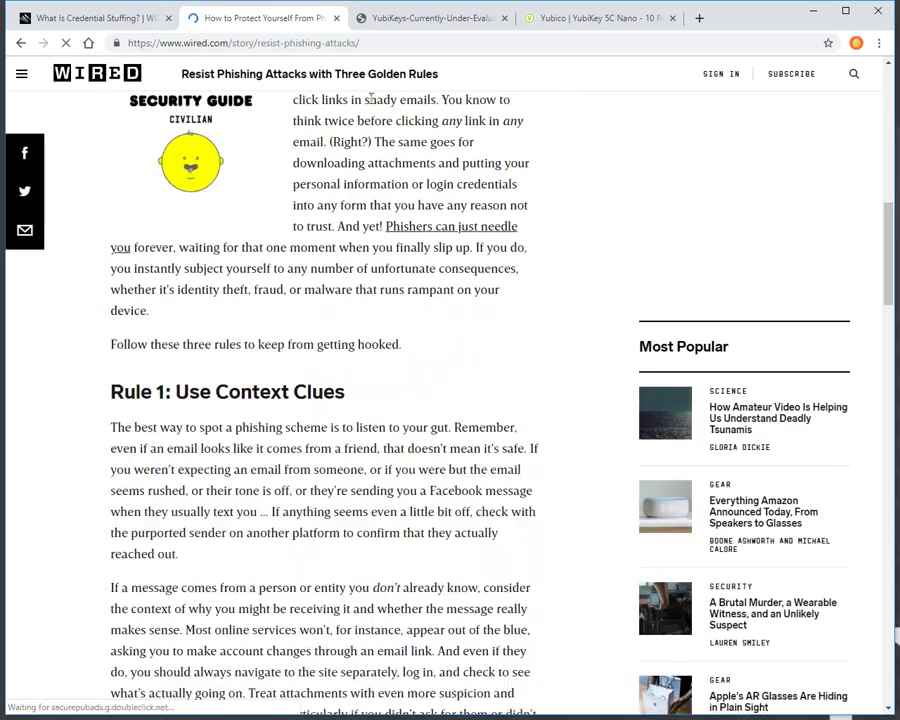
{"action": "scroll", "coordinate": [478, 320], "scroll_direction": "down", "scroll_amount": 3}
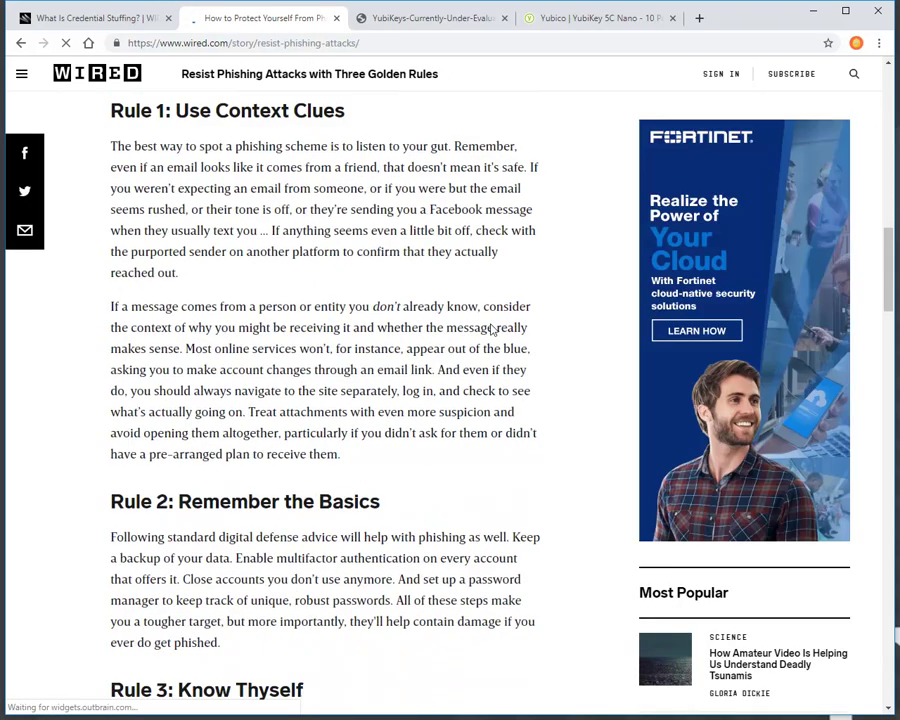
{"action": "scroll", "coordinate": [489, 322], "scroll_direction": "down", "scroll_amount": 2}
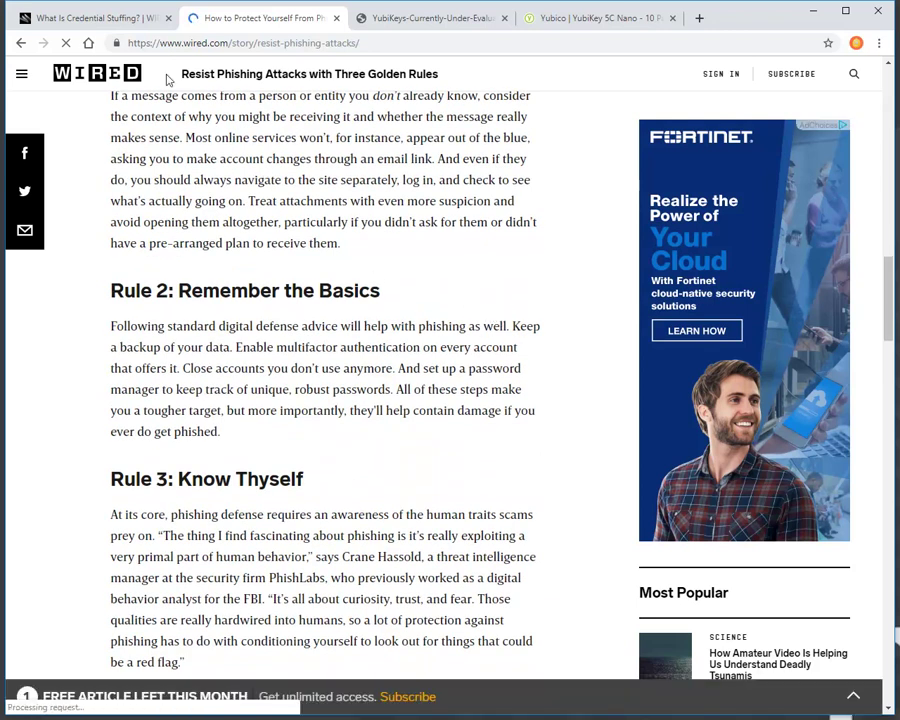
{"action": "scroll", "coordinate": [490, 195], "scroll_direction": "up", "scroll_amount": 2}
{"action": "scroll", "coordinate": [490, 195], "scroll_direction": "up", "scroll_amount": 6}
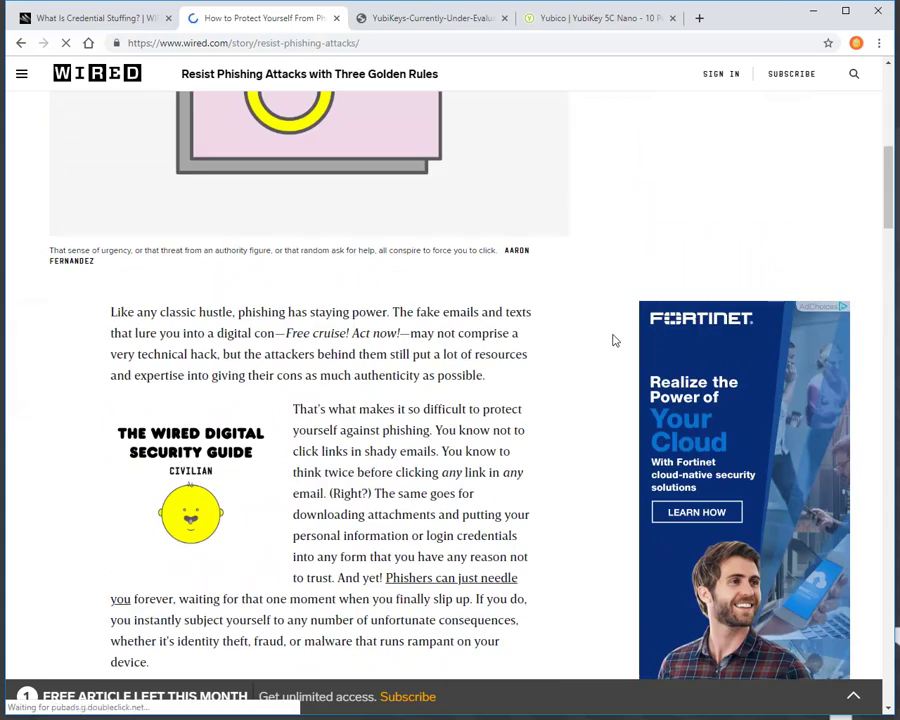
{"action": "scroll", "coordinate": [590, 333], "scroll_direction": "up", "scroll_amount": 4}
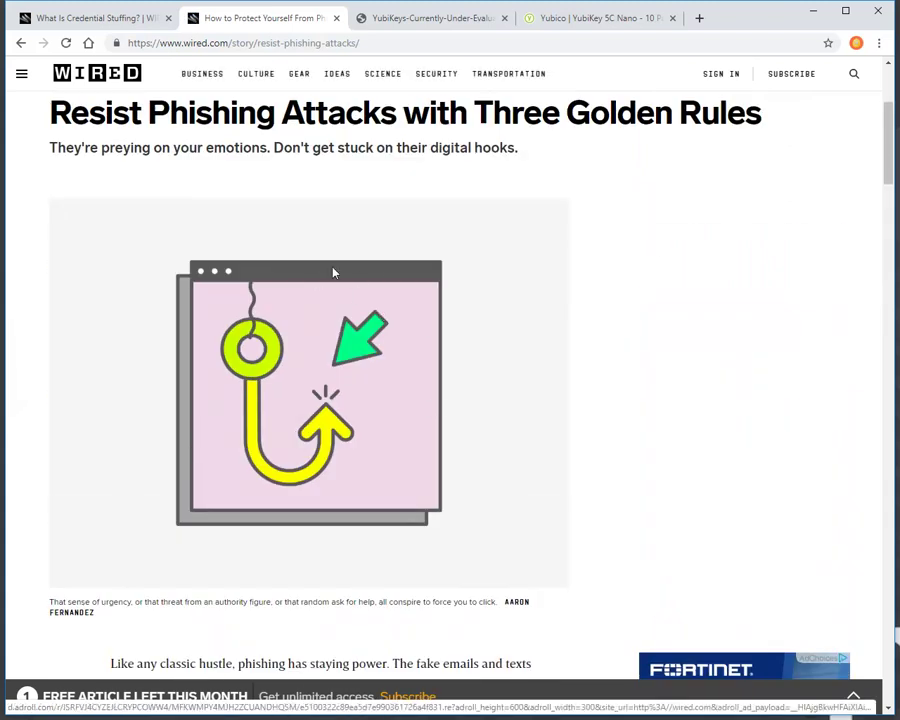
{"action": "left_click", "coordinate": [622, 24]}
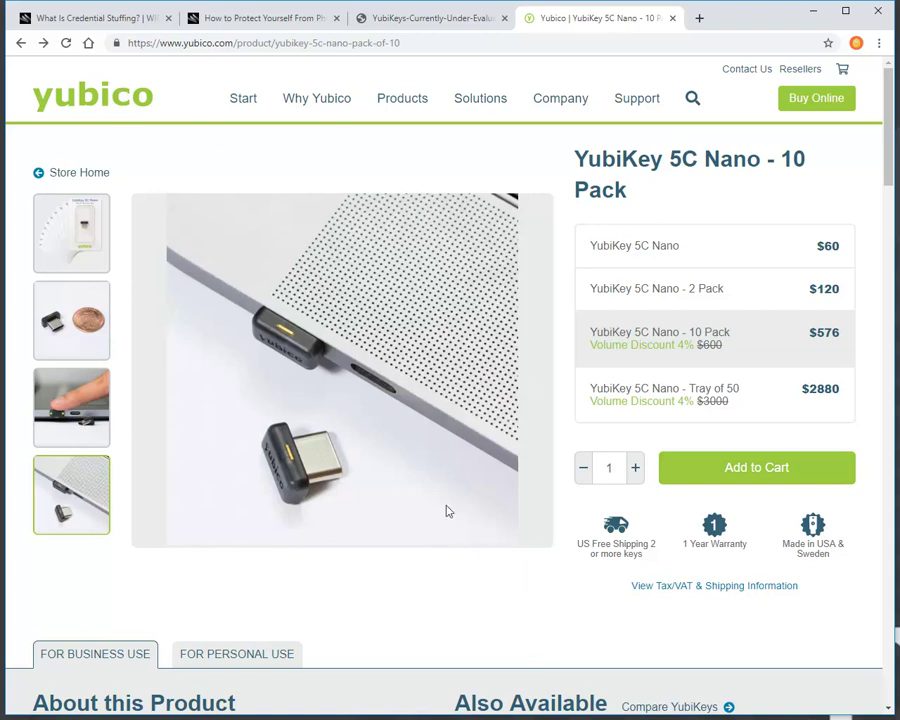
{"action": "scroll", "coordinate": [366, 570], "scroll_direction": "down", "scroll_amount": 1}
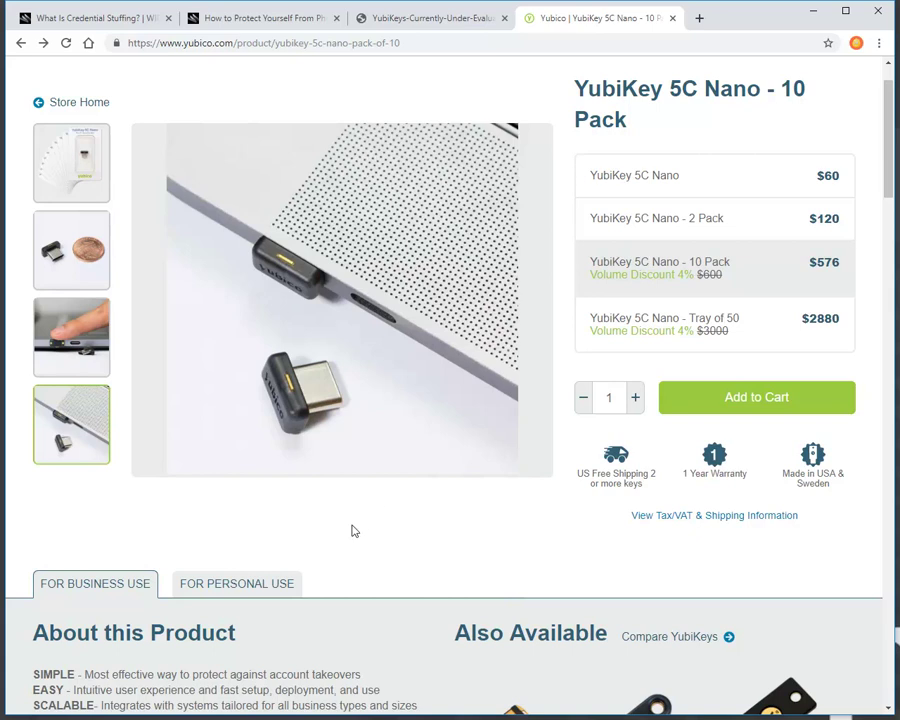
{"action": "scroll", "coordinate": [410, 560], "scroll_direction": "down", "scroll_amount": 9}
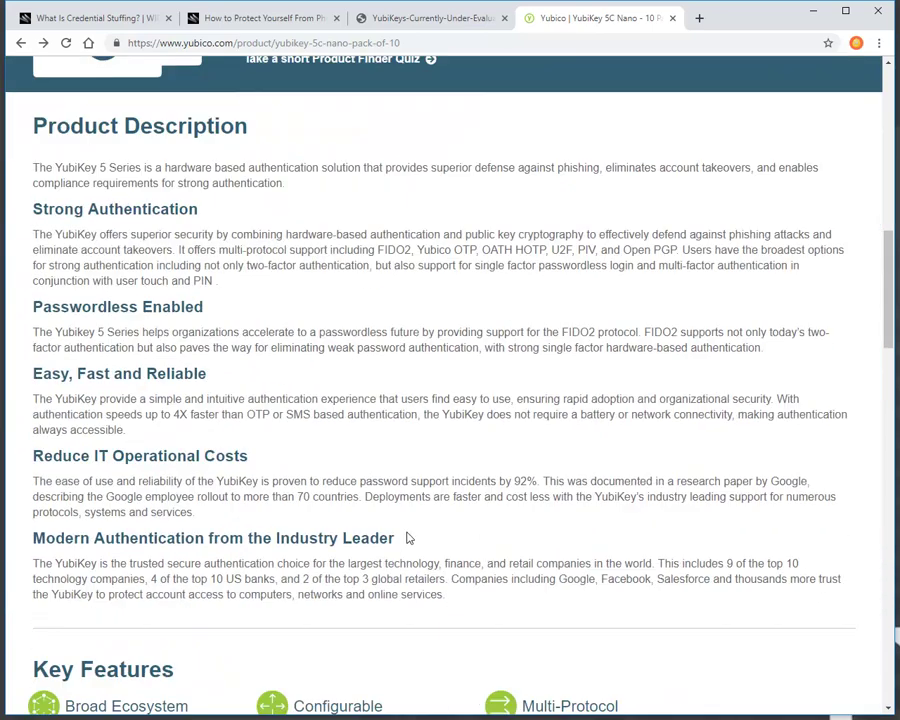
{"action": "scroll", "coordinate": [407, 537], "scroll_direction": "down", "scroll_amount": 9}
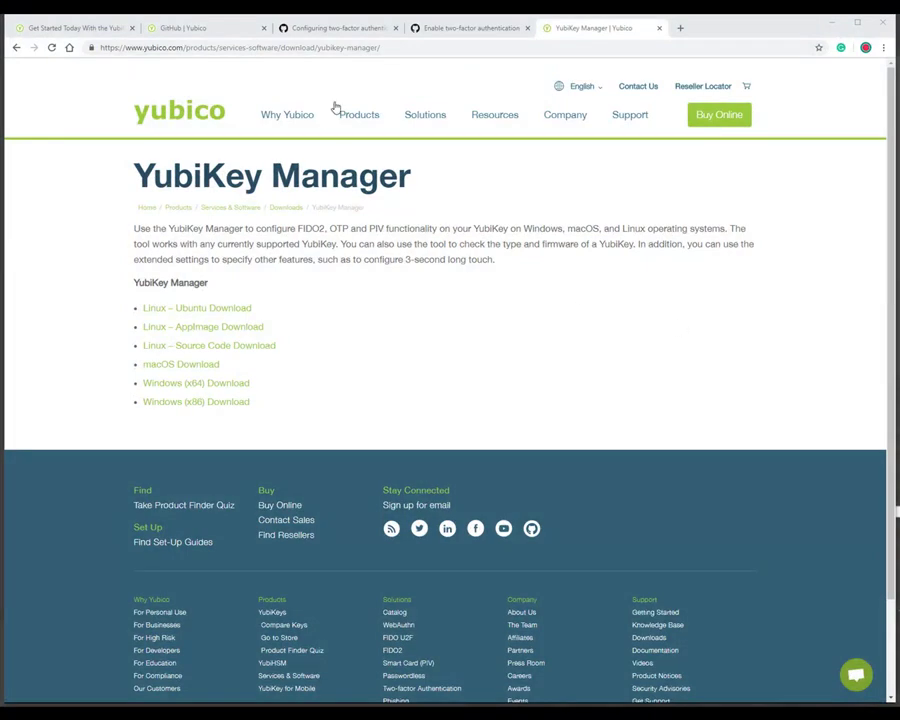
Download the Windows (x64) YubiKey Manager installer, yubikey-manager-qt-1.1.3-win64.exe
{"action": "left_click", "coordinate": [408, 47]}
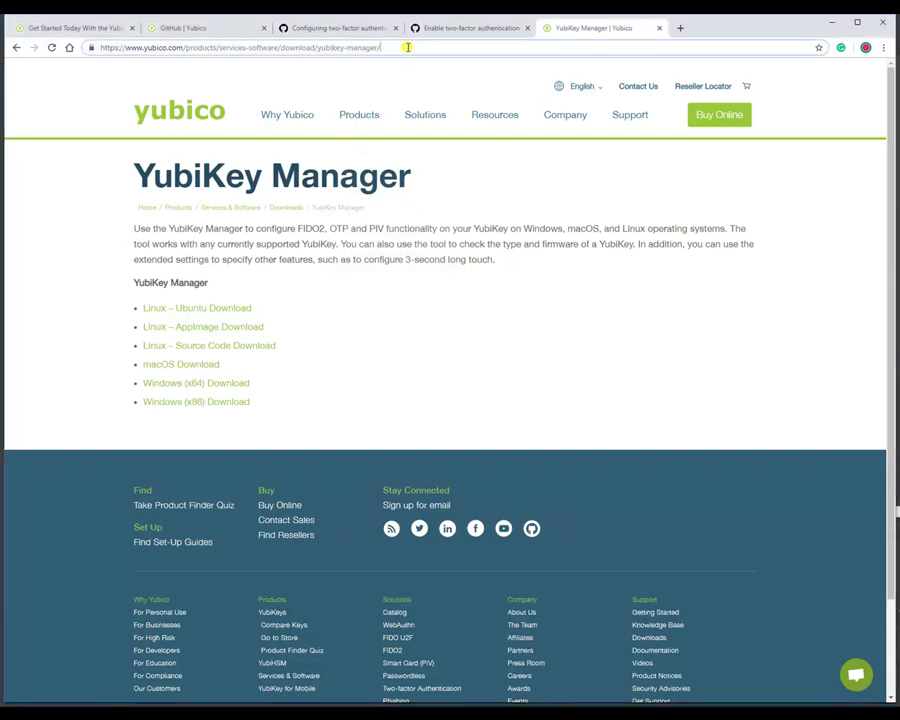
{"action": "key", "text": "ctrl+a"}
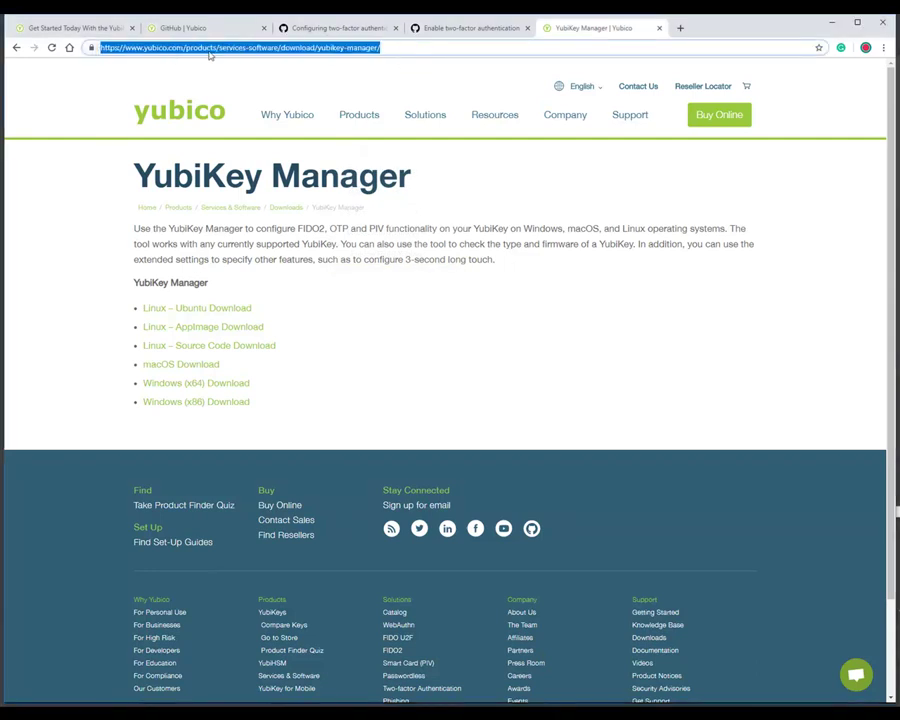
{"action": "triple_click", "coordinate": [345, 357]}
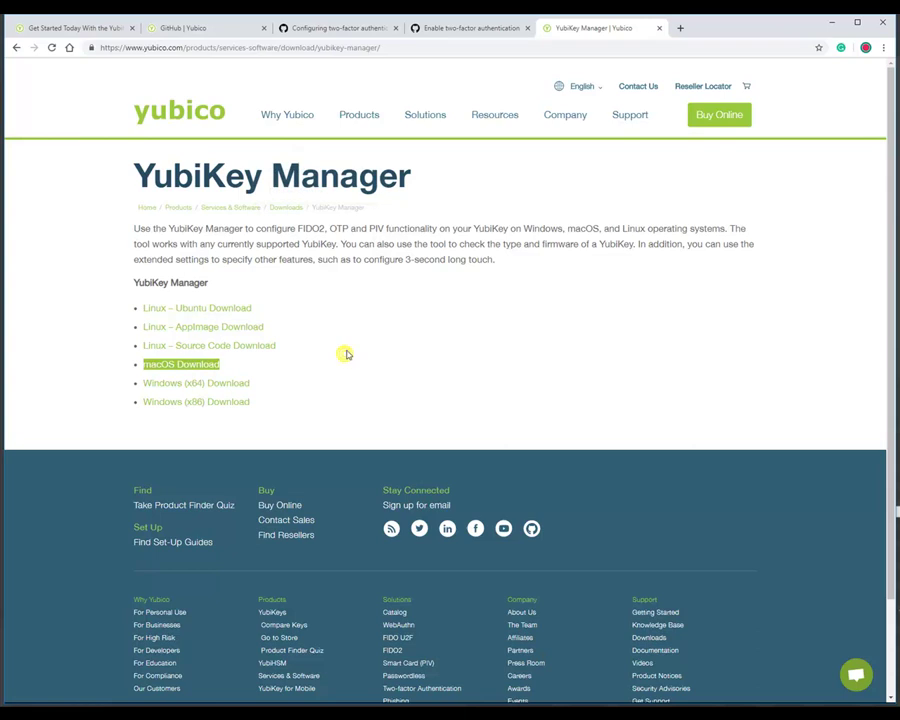
{"action": "left_click", "coordinate": [179, 388]}
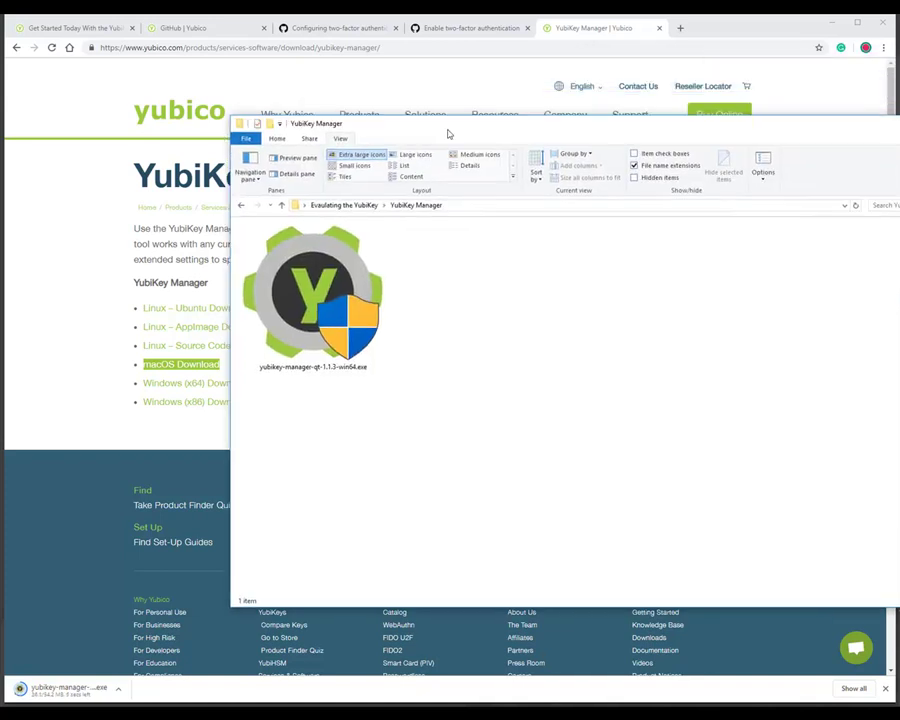
Run yubikey-manager-qt-1.1.3-win64.exe and install with the default location and Start Menu folder
{"action": "left_click", "coordinate": [327, 318]}
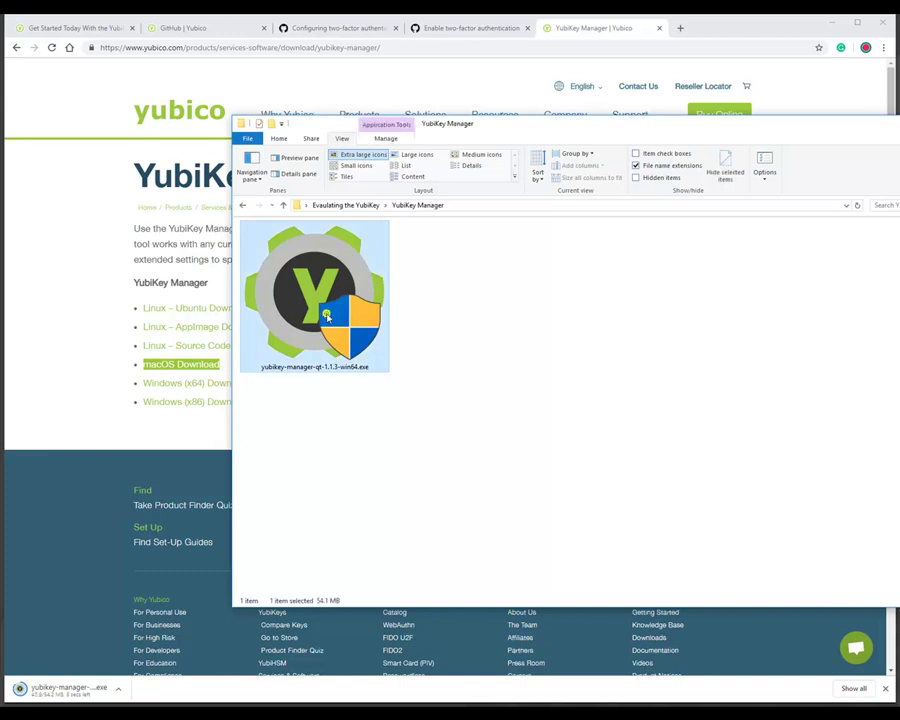
{"action": "double_click", "coordinate": [330, 318]}
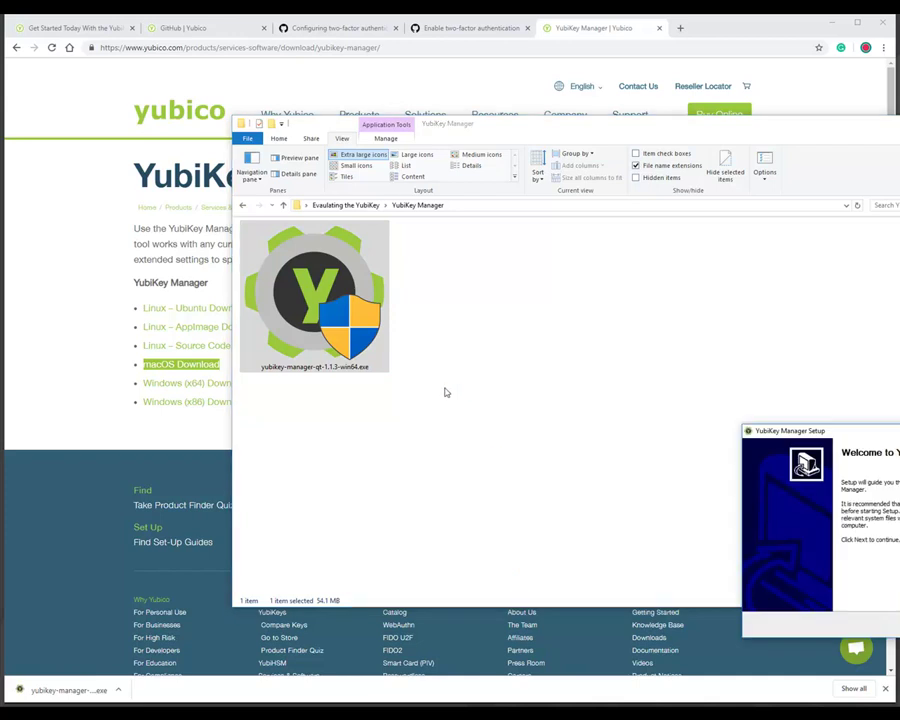
{"action": "left_click_drag", "start_coordinate": [849, 440], "coordinate": [294, 194]}
{"action": "left_click", "coordinate": [378, 380]}
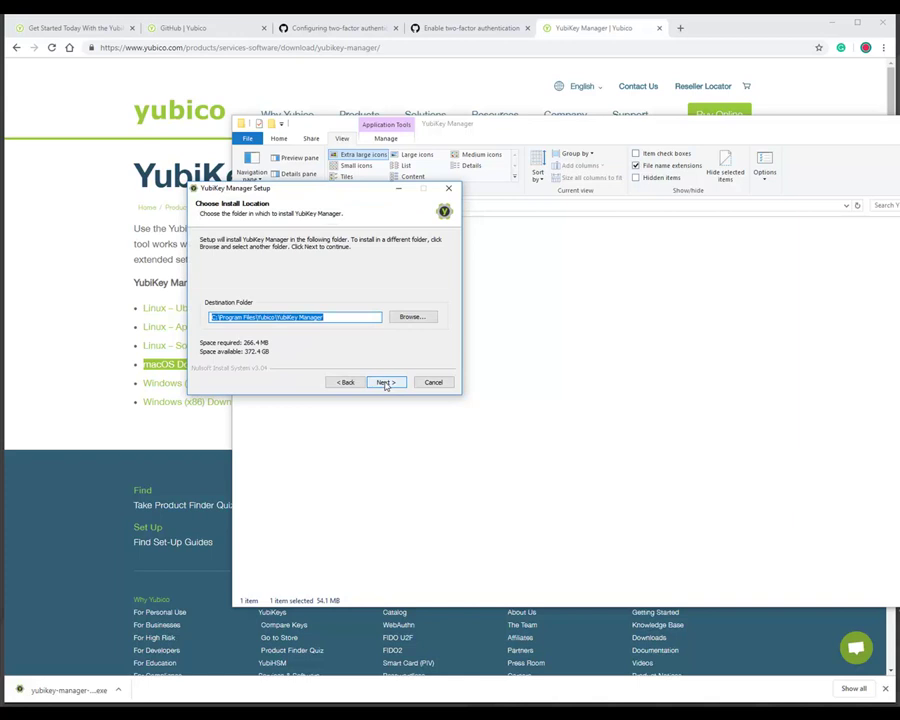
{"action": "left_click", "coordinate": [385, 382]}
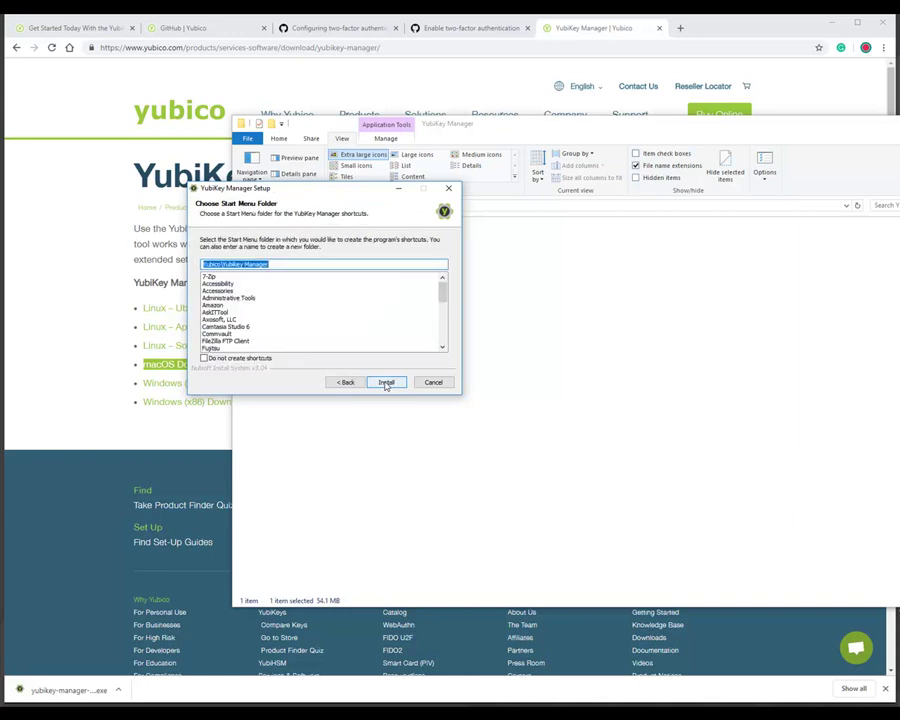
{"action": "left_click", "coordinate": [386, 383]}
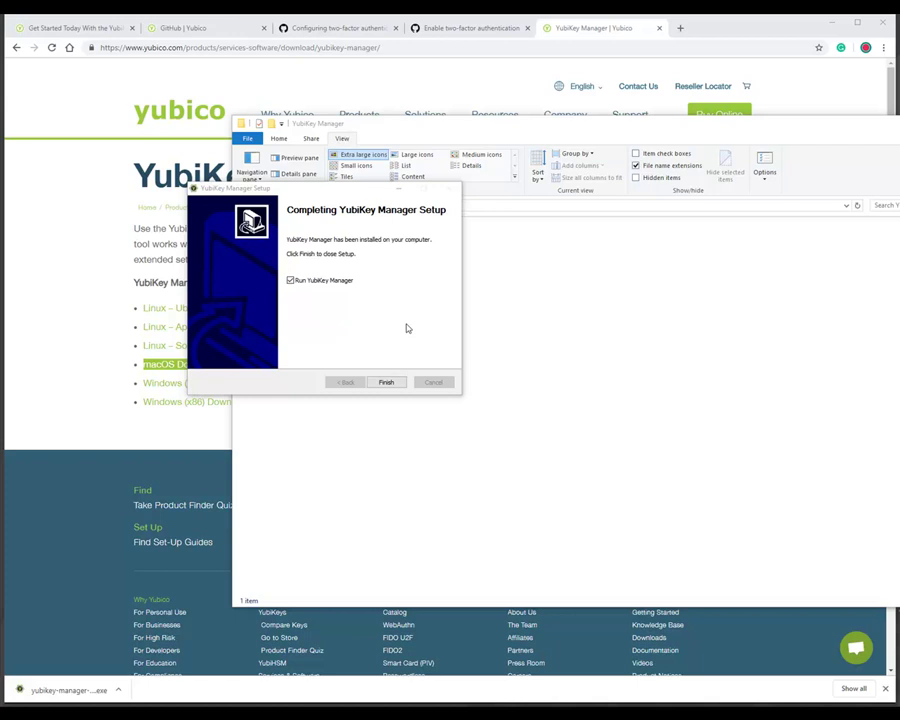
{"action": "left_click", "coordinate": [390, 381]}
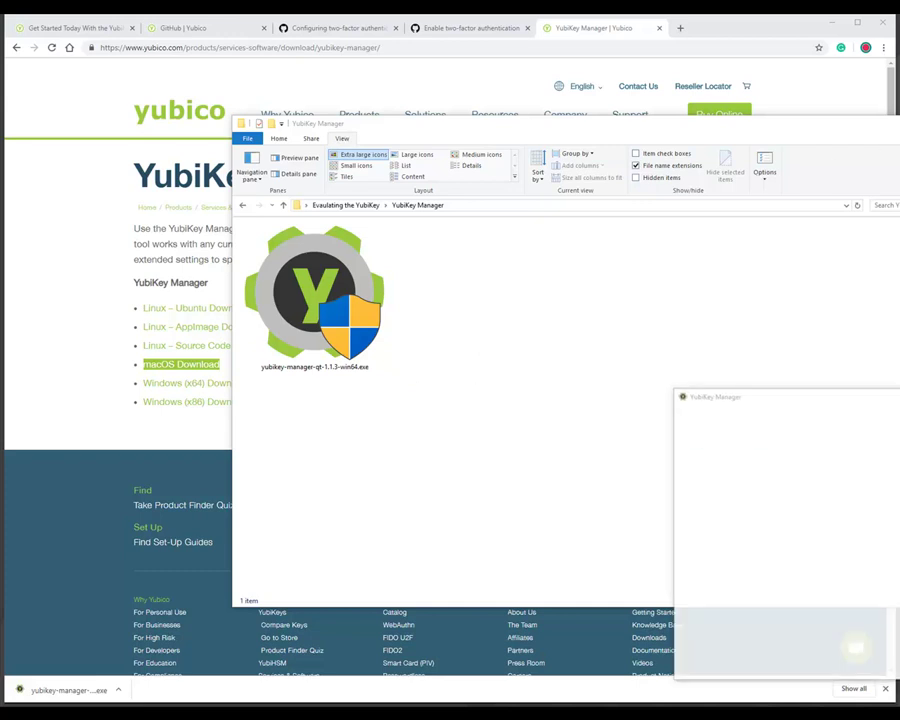
Check the YubiKey 5C Nano's Interfaces, OTP, FIDO2 and PIV pages, ending on Home
{"action": "left_click_drag", "start_coordinate": [893, 396], "coordinate": [409, 157]}
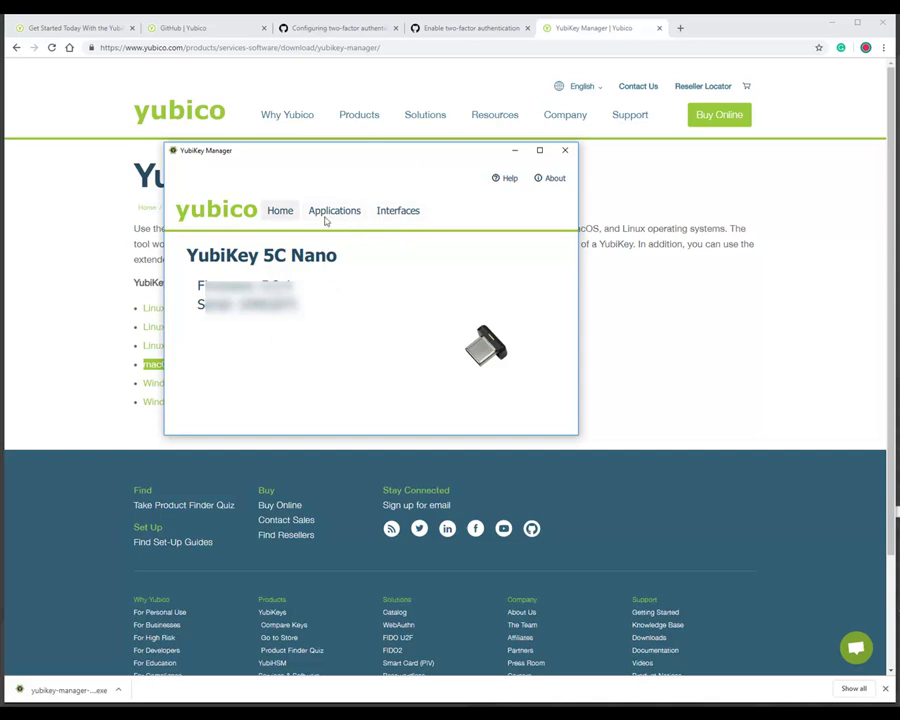
{"action": "left_click", "coordinate": [405, 218]}
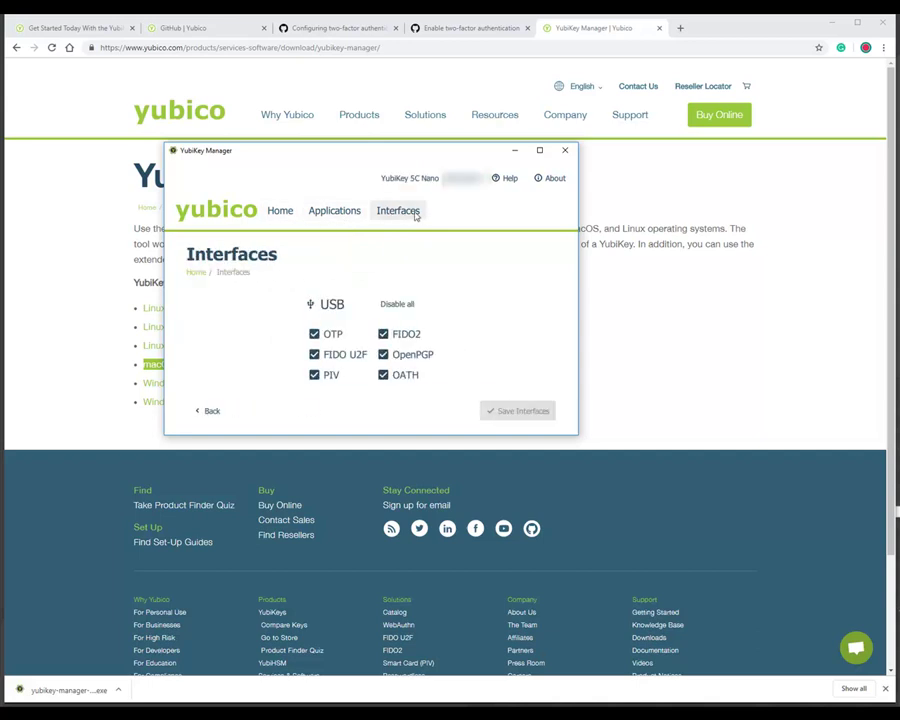
{"action": "left_click", "coordinate": [347, 213]}
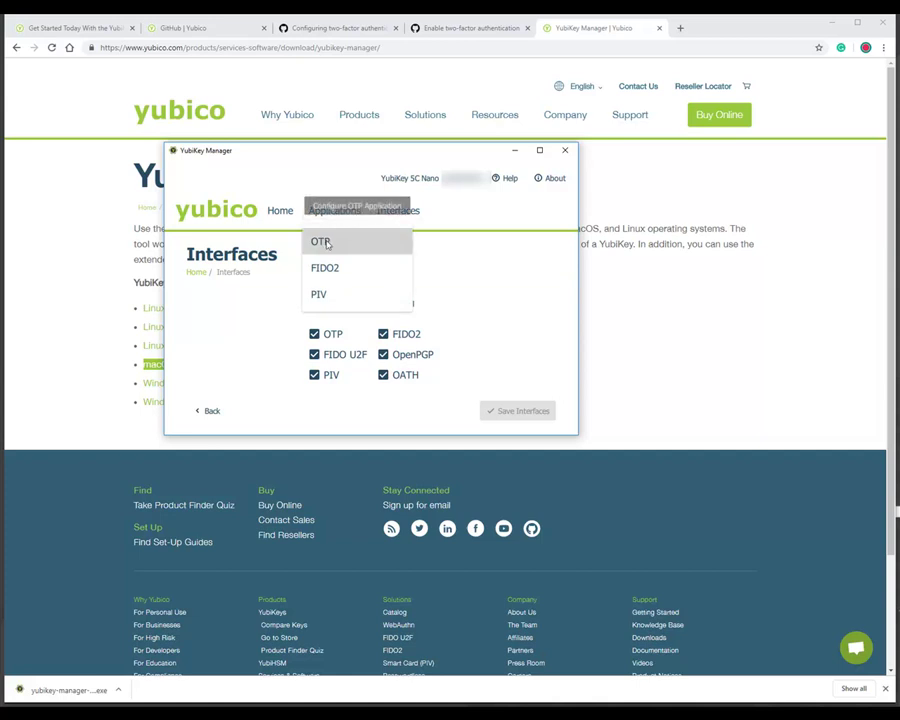
{"action": "left_click", "coordinate": [322, 242]}
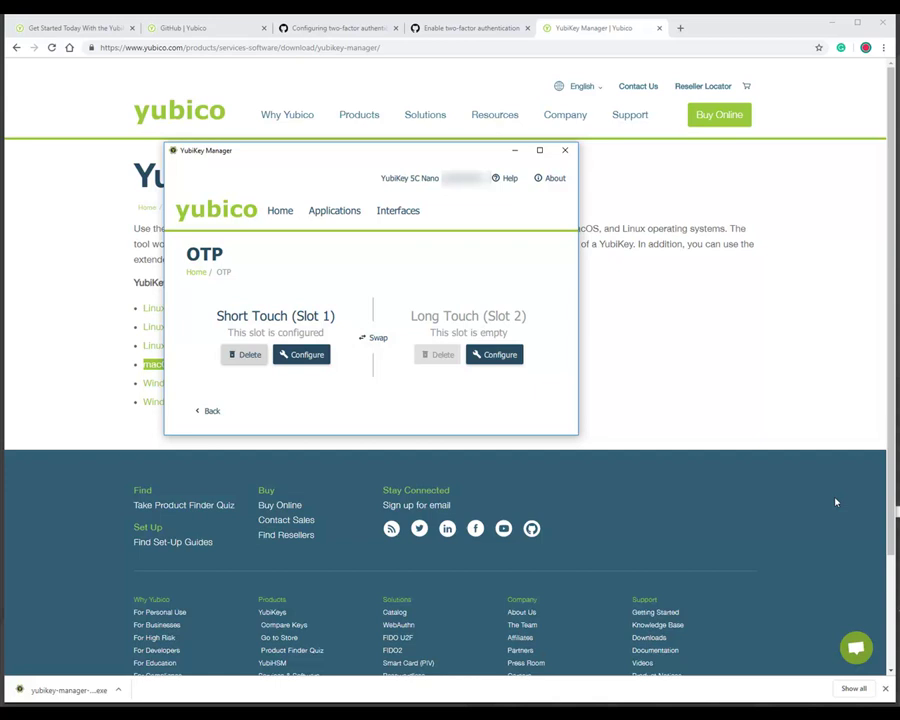
{"action": "left_click", "coordinate": [340, 210]}
{"action": "left_click", "coordinate": [340, 272]}
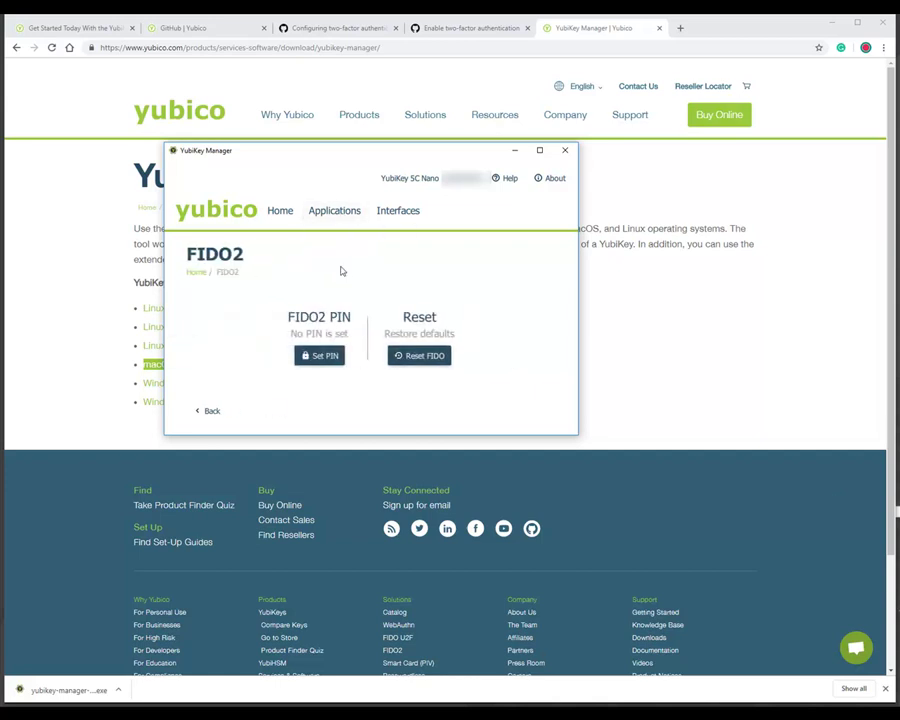
{"action": "left_click", "coordinate": [337, 211]}
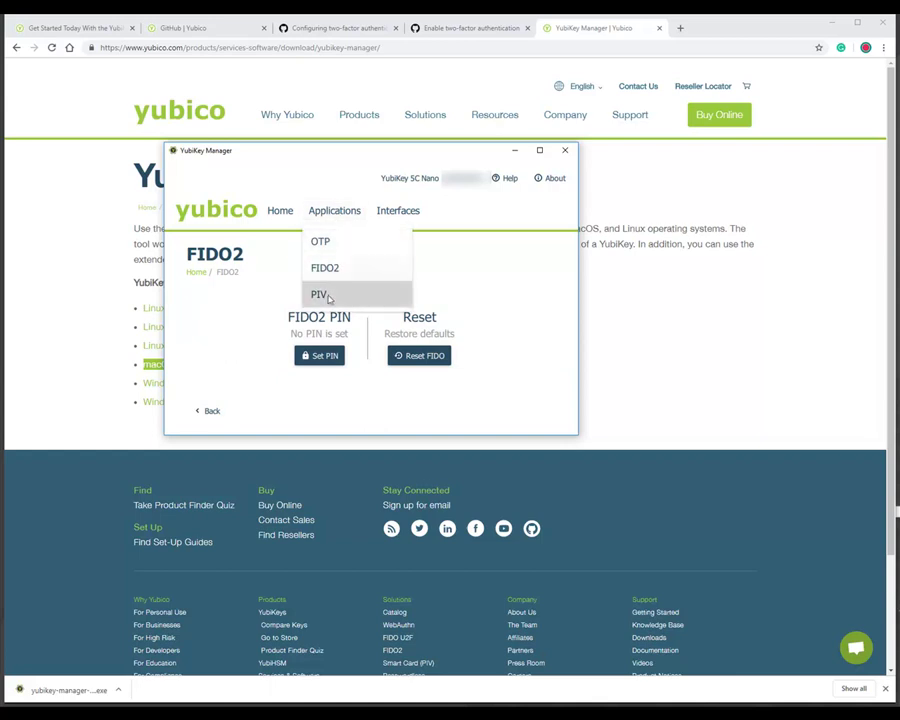
{"action": "left_click", "coordinate": [327, 295]}
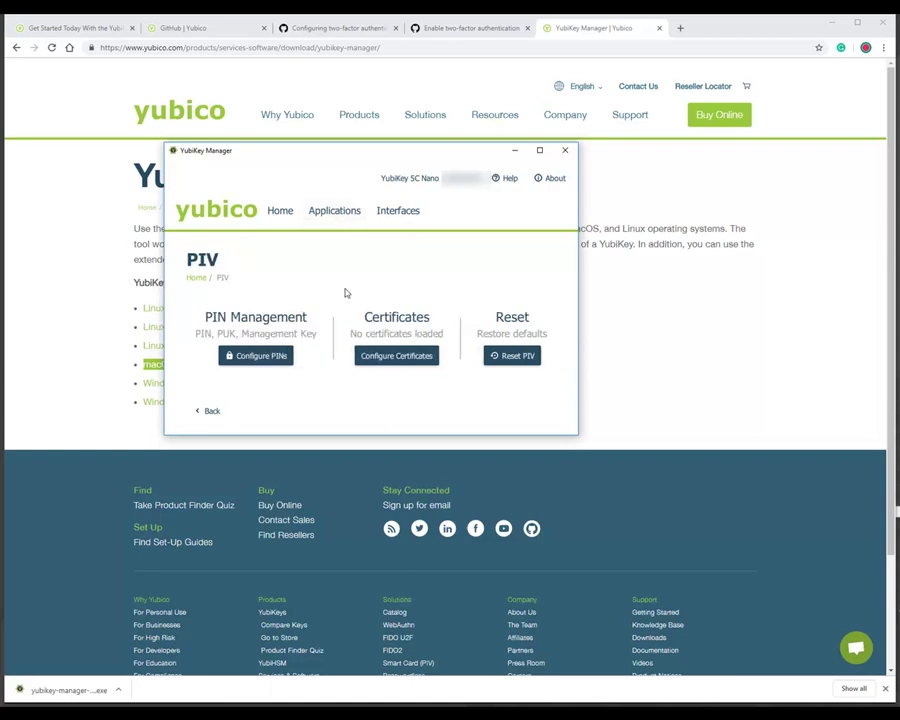
{"action": "left_click", "coordinate": [278, 210]}
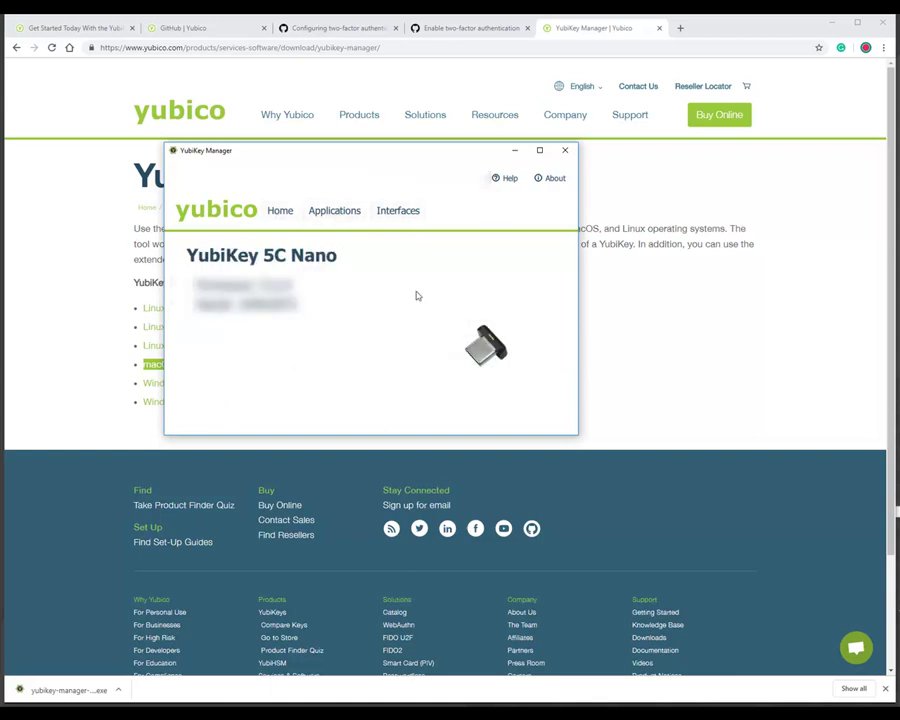
{"action": "left_click", "coordinate": [404, 216]}
{"action": "left_click", "coordinate": [278, 214]}
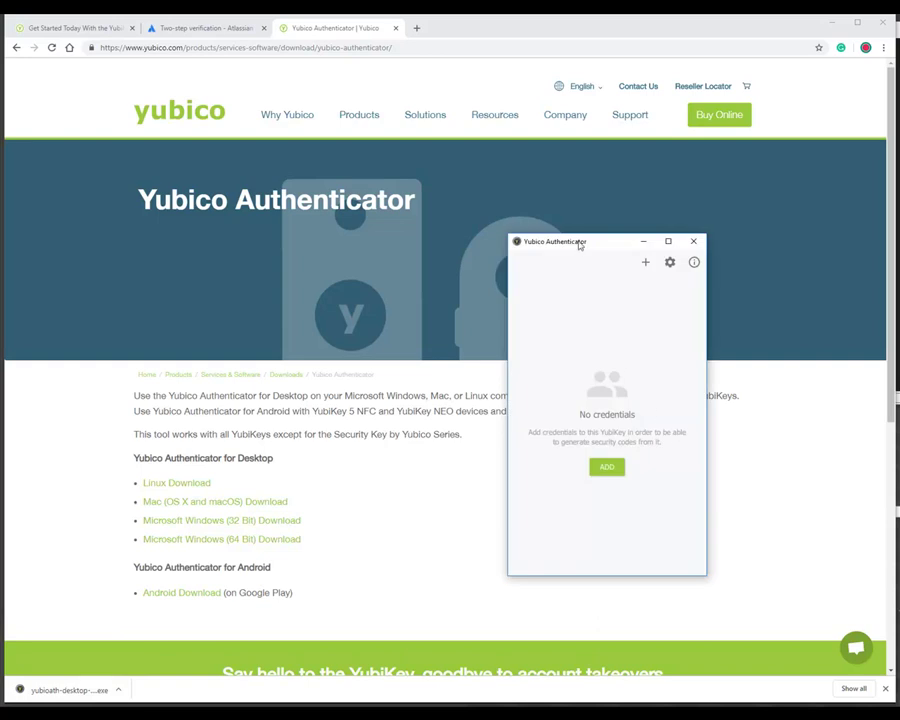
Move the Yubico Authenticator window into view beside the download page
{"action": "left_click_drag", "start_coordinate": [578, 242], "coordinate": [430, 222]}
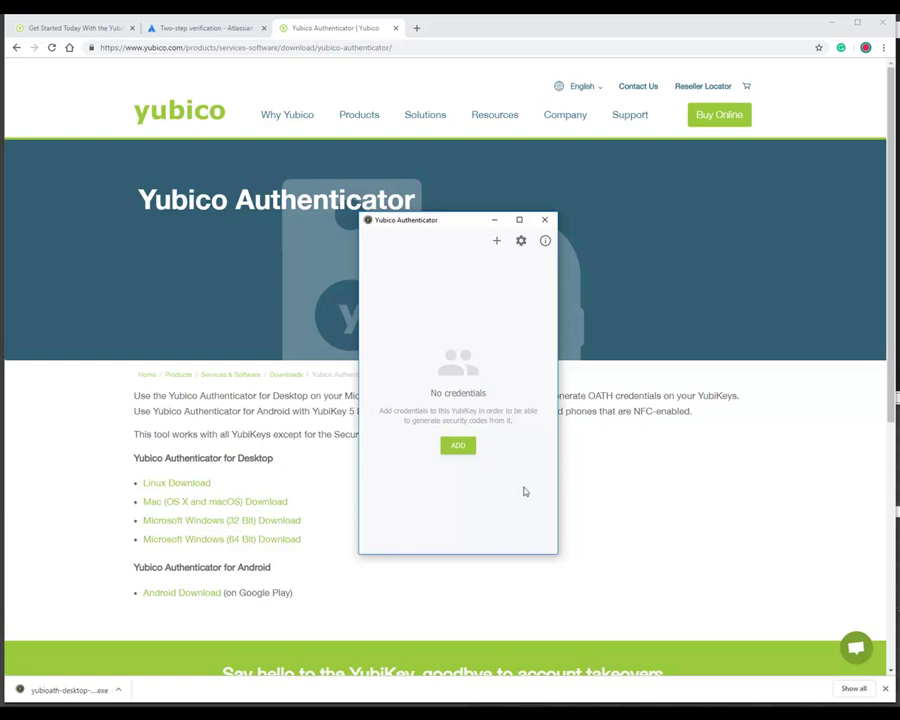
Enter the Atlassian account password and start two-step verification setup to reach the QR code
{"action": "left_click", "coordinate": [199, 32]}
{"action": "left_click", "coordinate": [207, 291]}
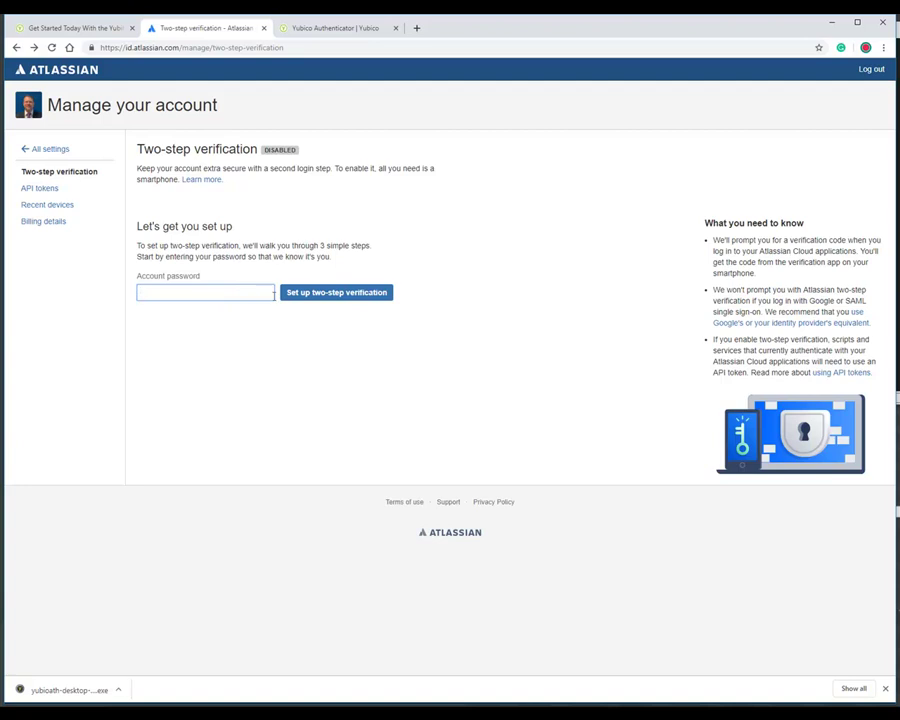
{"action": "type", "text": "•••••••••••"}
{"action": "key", "text": "Return"}
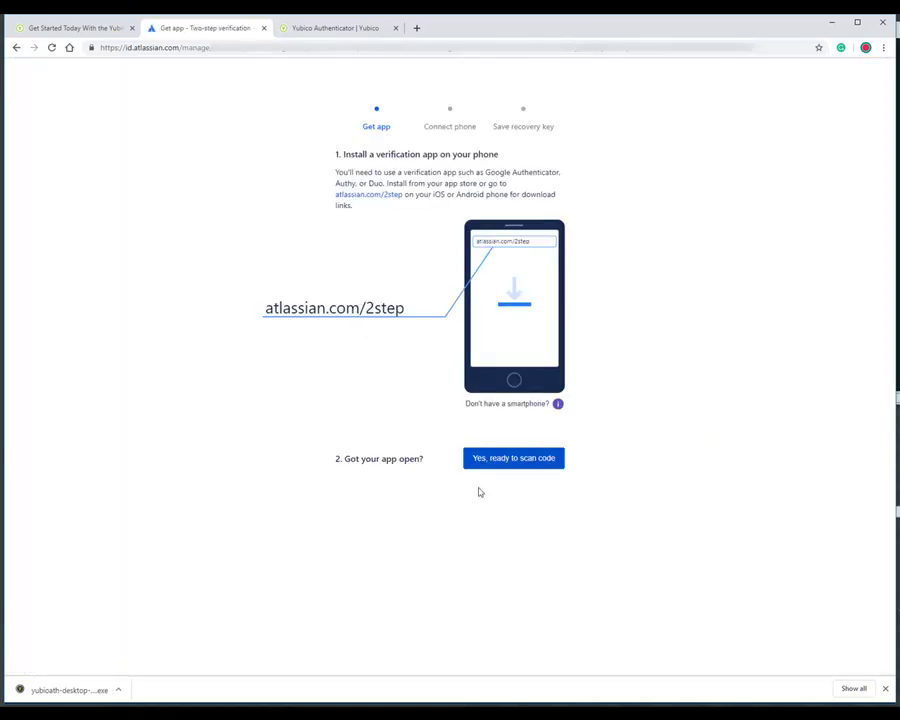
{"action": "left_click", "coordinate": [522, 463]}
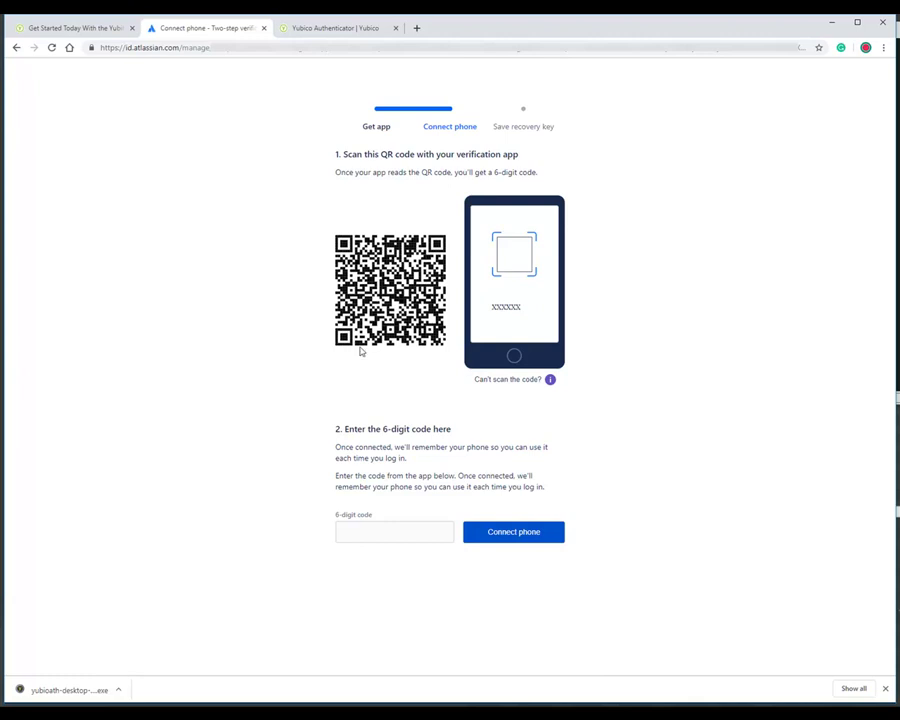
{"action": "left_click", "coordinate": [325, 29]}
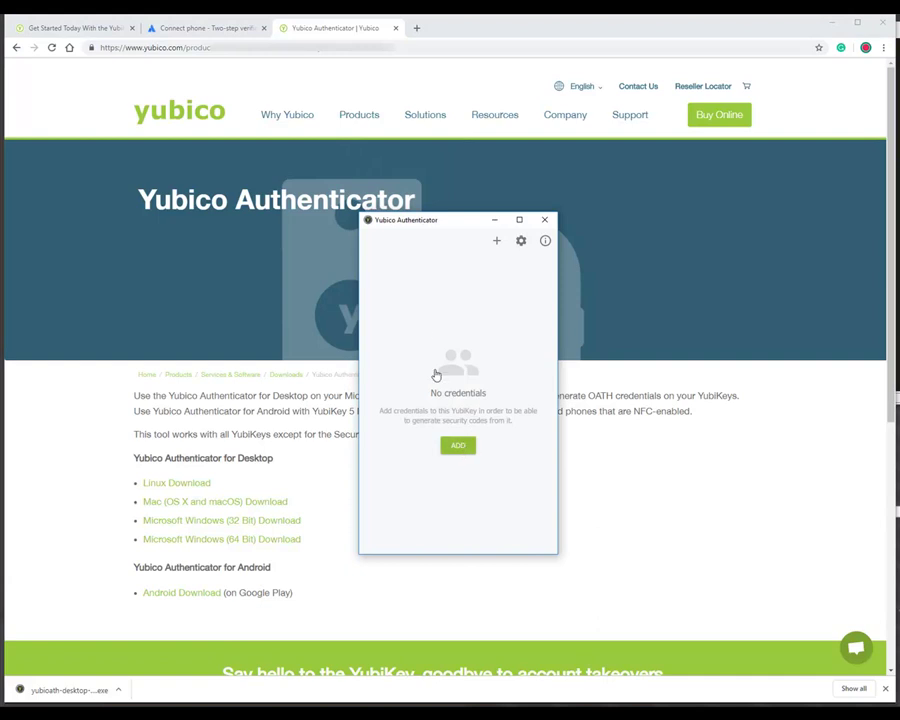
{"action": "left_click", "coordinate": [229, 28]}
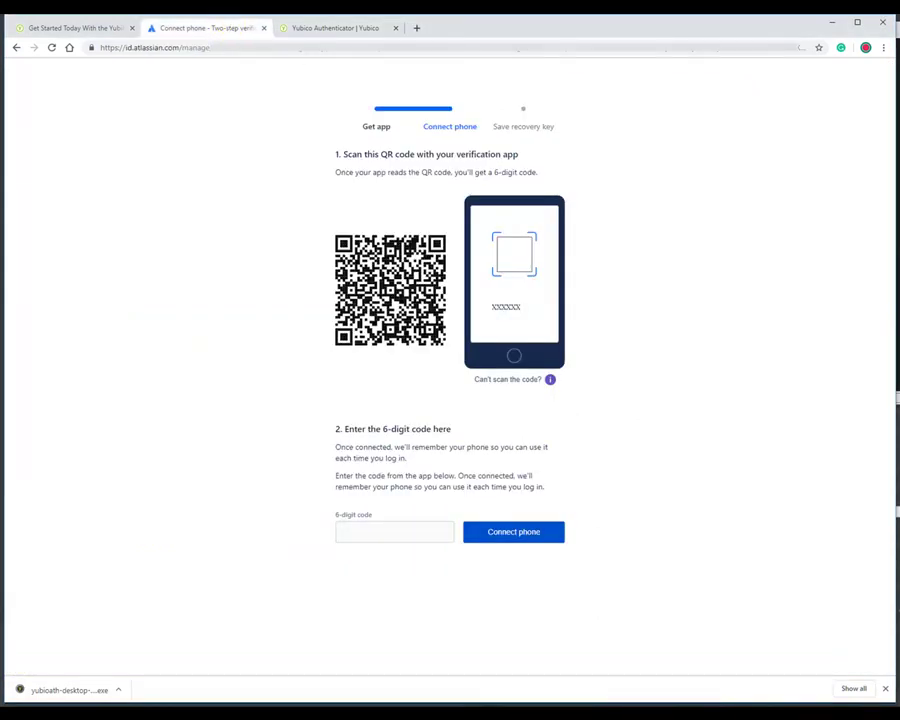
Place Yubico Authenticator beside the Atlassian QR code and attempt to scan it
{"action": "key", "text": "alt+Tab"}
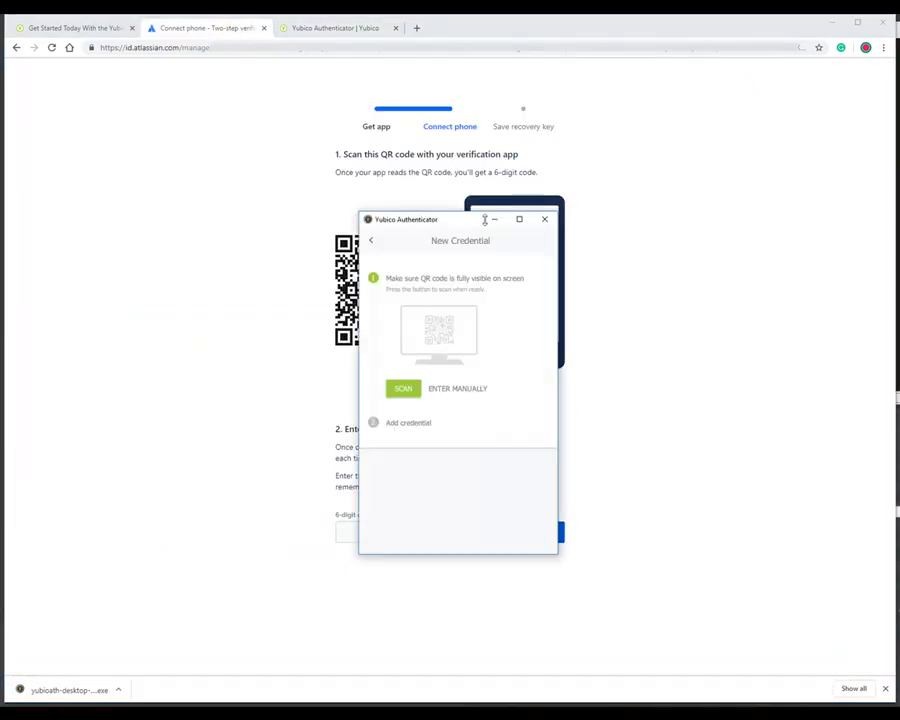
{"action": "left_click_drag", "start_coordinate": [405, 224], "coordinate": [652, 218]}
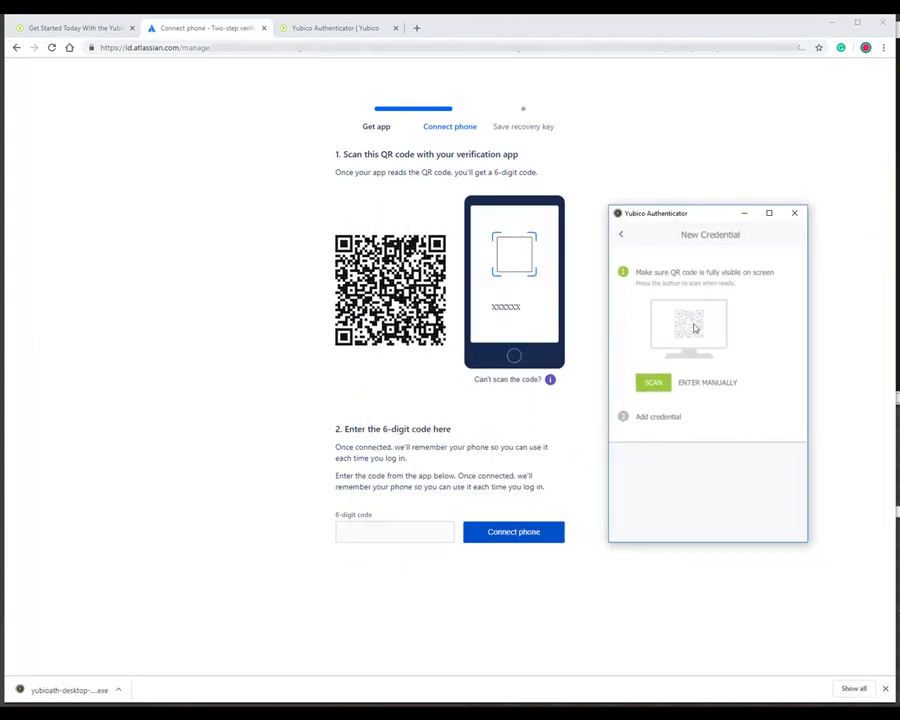
{"action": "left_click", "coordinate": [664, 398]}
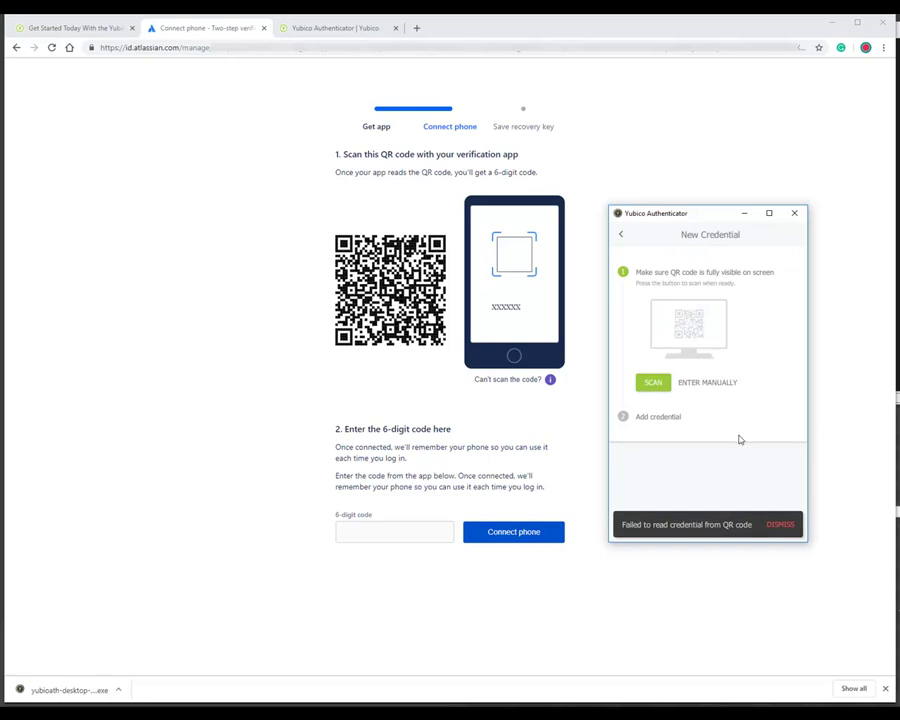
Switch to manual entry and copy the Atlassian account name and secret key into the credential
{"action": "left_click", "coordinate": [709, 383]}
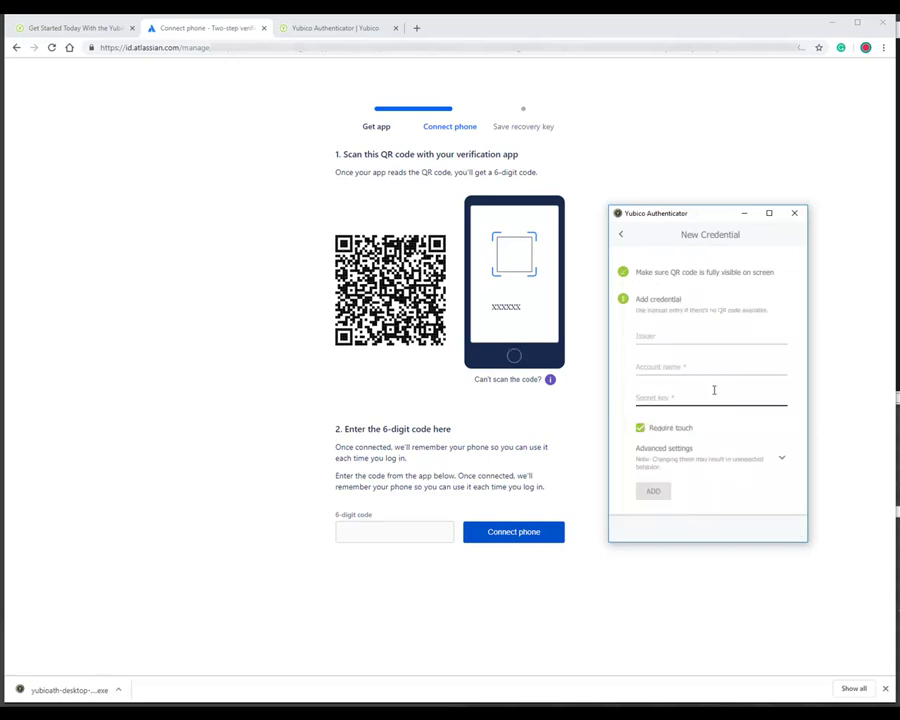
{"action": "left_click", "coordinate": [505, 381]}
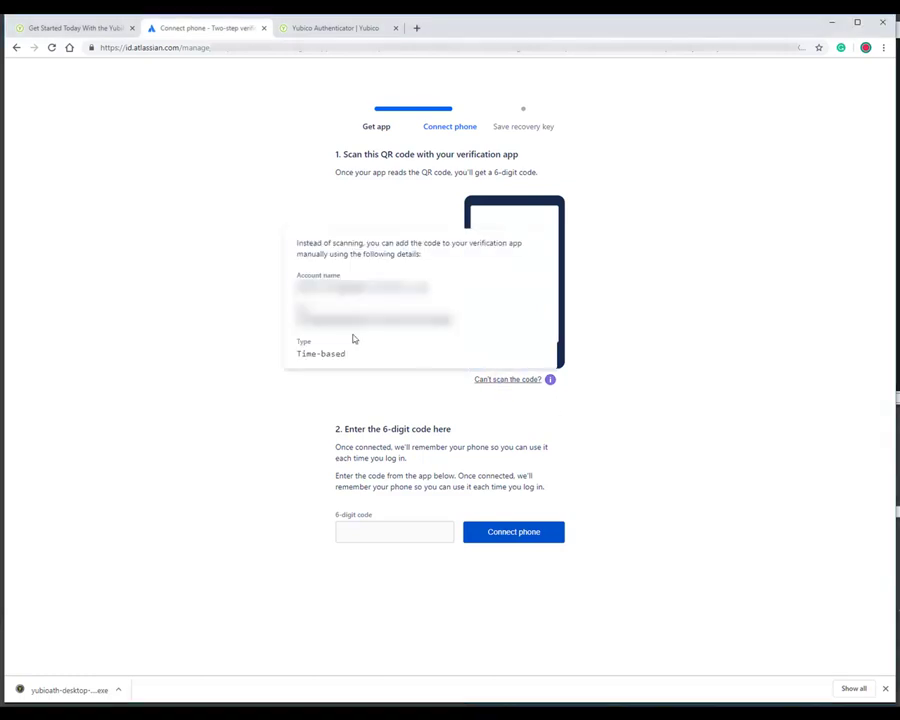
{"action": "left_click_drag", "start_coordinate": [297, 318], "coordinate": [452, 318]}
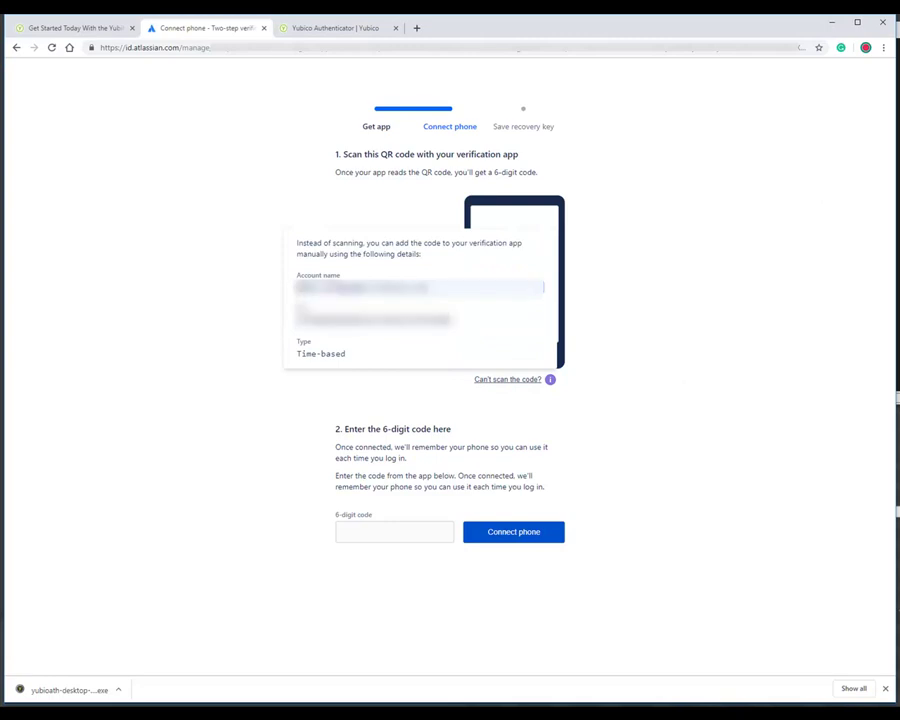
{"action": "left_click_drag", "start_coordinate": [297, 287], "coordinate": [444, 277]}
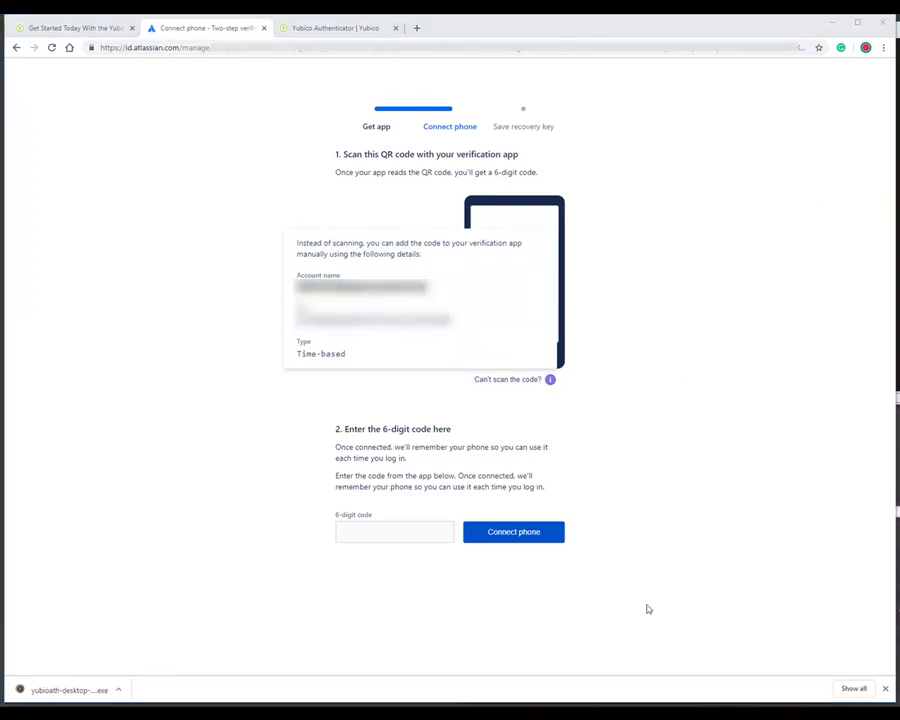
{"action": "left_click", "coordinate": [678, 365]}
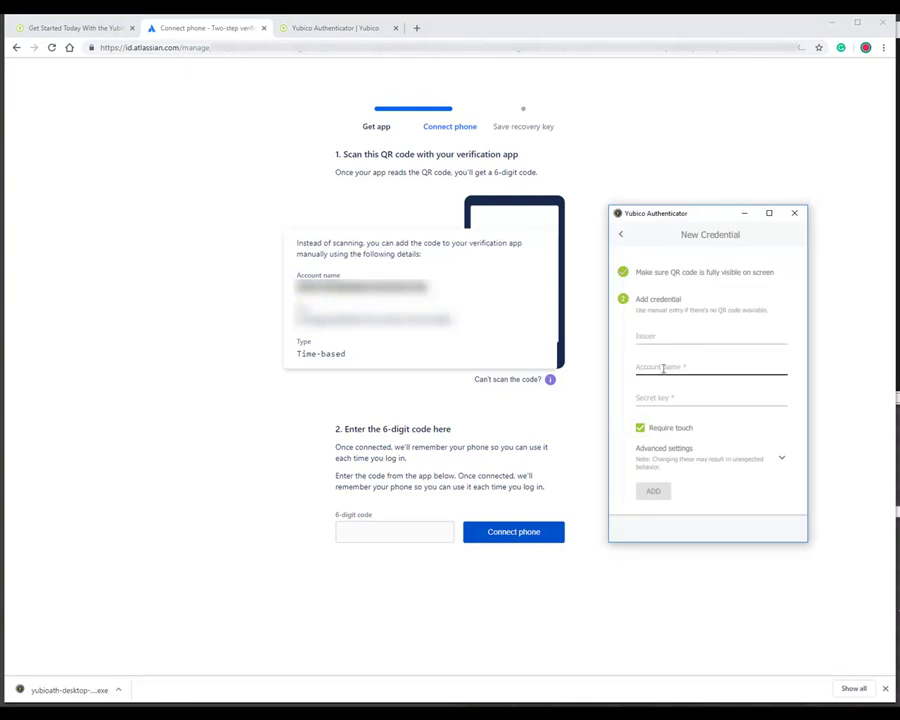
{"action": "key", "text": "ctrl+v"}
{"action": "triple_click", "coordinate": [373, 318]}
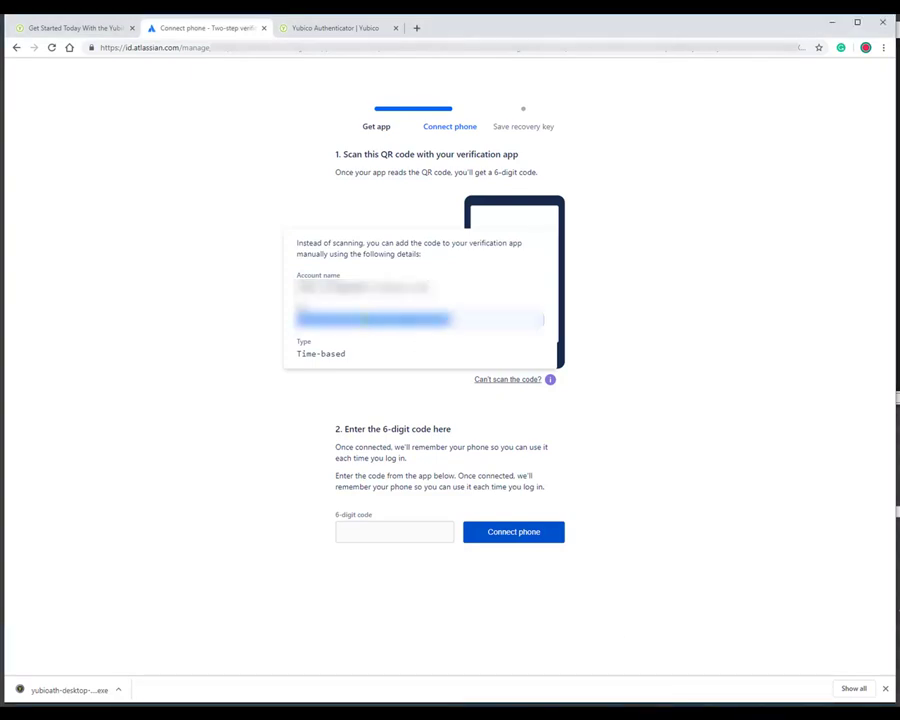
{"action": "key", "text": "alt+Tab"}
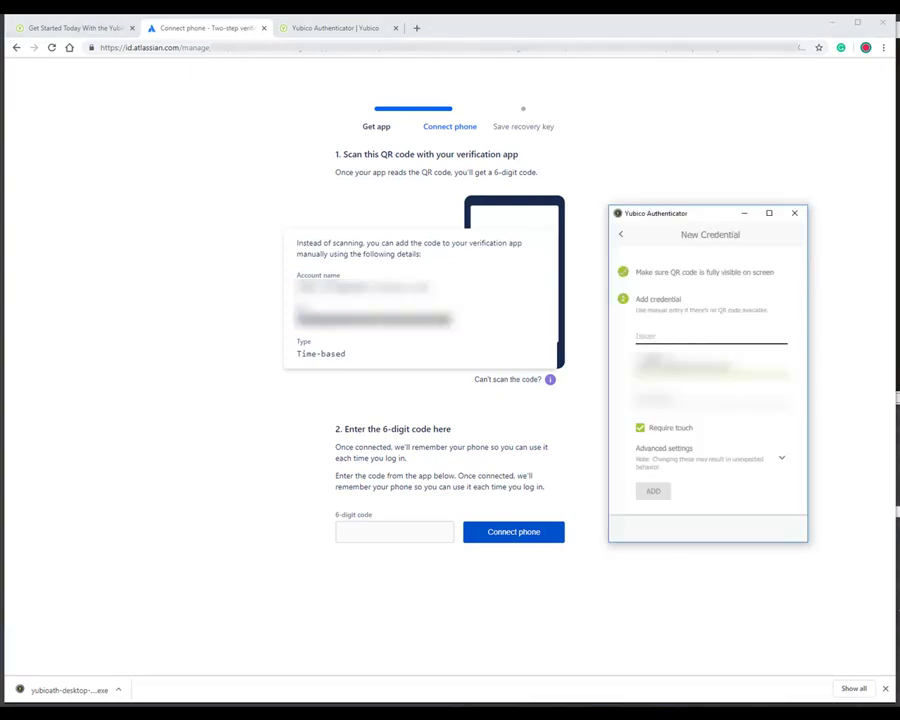
Set issuer to Atlassian, keep TOTP/SHA1/30 s/6 digits, and add the credential
{"action": "left_click", "coordinate": [690, 336]}
{"action": "type", "text": "Atlassian"}
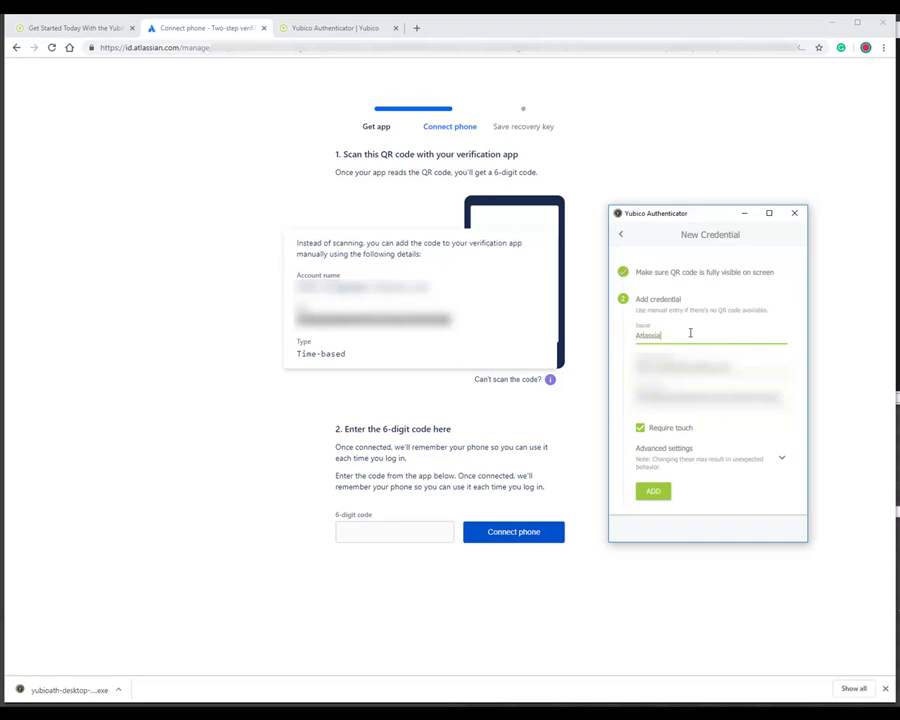
{"action": "left_click", "coordinate": [782, 458]}
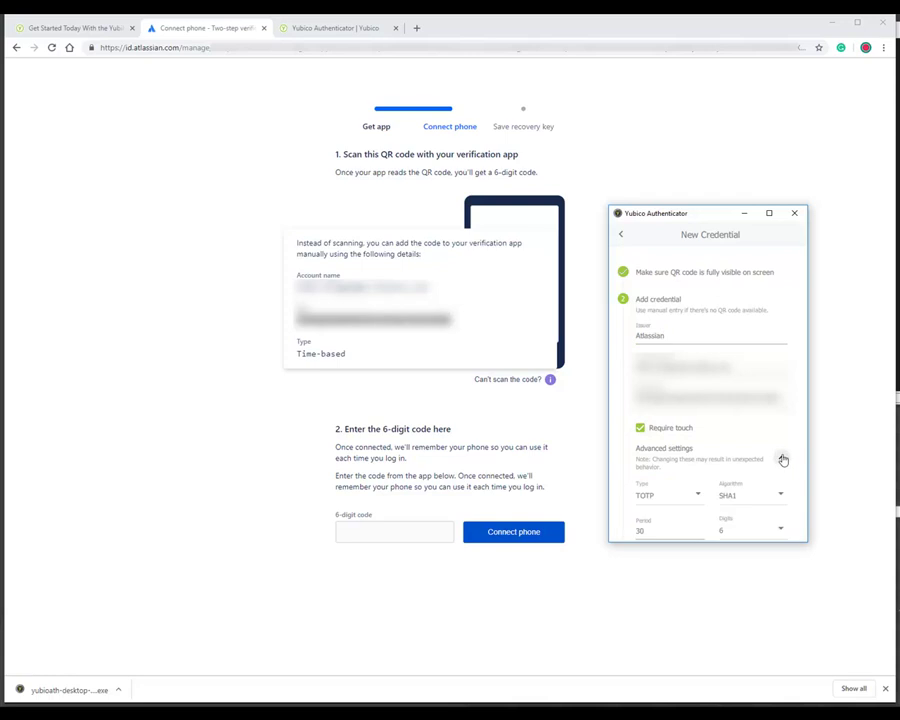
{"action": "scroll", "coordinate": [717, 430], "scroll_direction": "down", "scroll_amount": 2}
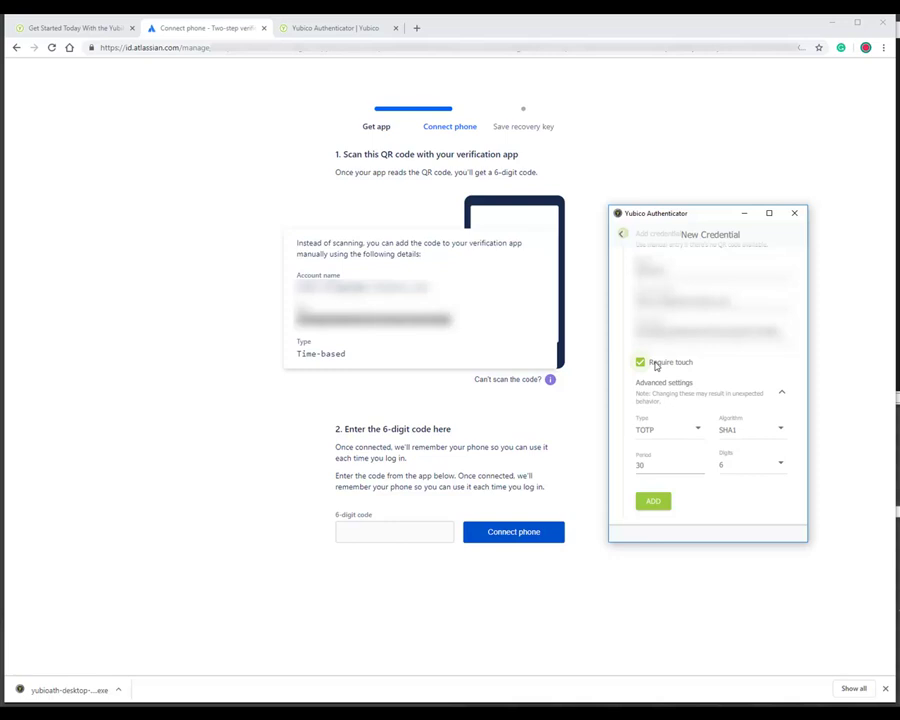
{"action": "left_click", "coordinate": [696, 465]}
{"action": "left_click", "coordinate": [697, 432]}
{"action": "left_click", "coordinate": [696, 432]}
{"action": "left_click", "coordinate": [666, 509]}
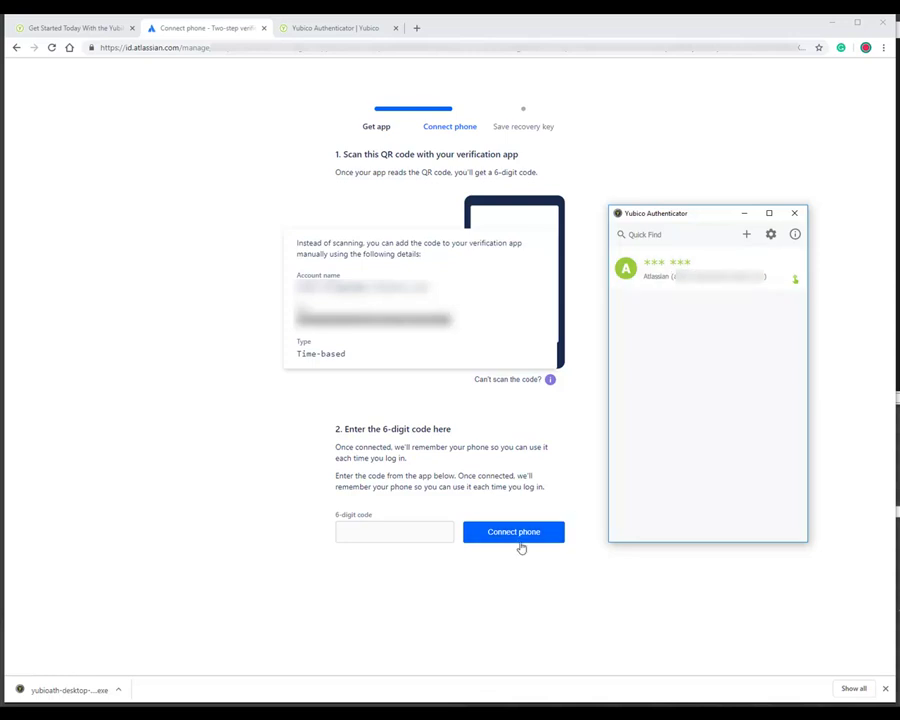
Generate a fresh Atlassian code in Yubico Authenticator with a YubiKey touch
{"action": "left_click", "coordinate": [416, 533]}
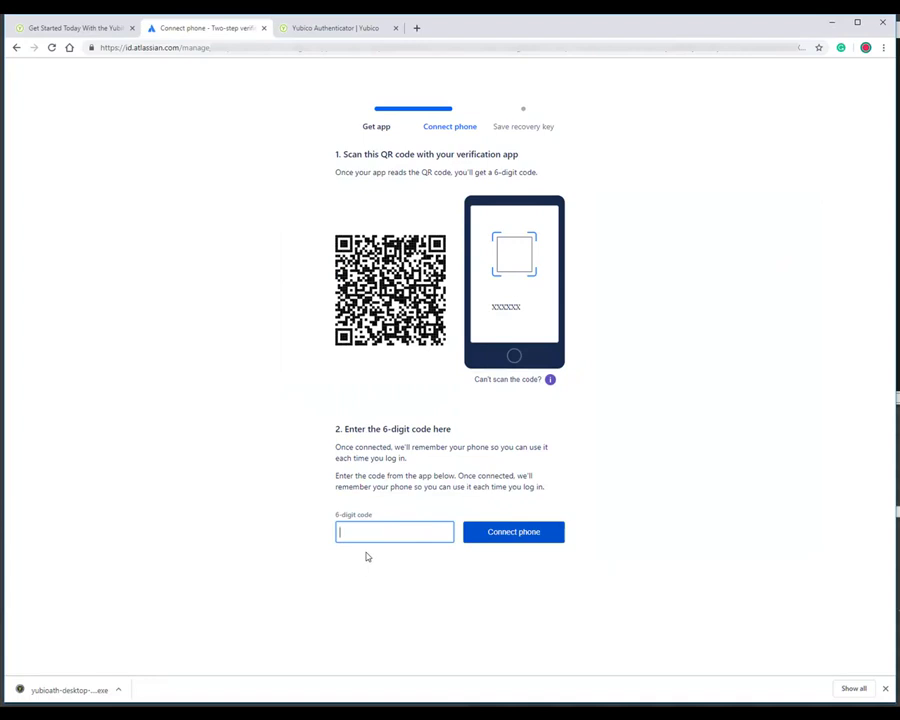
{"action": "key", "text": "alt+Tab"}
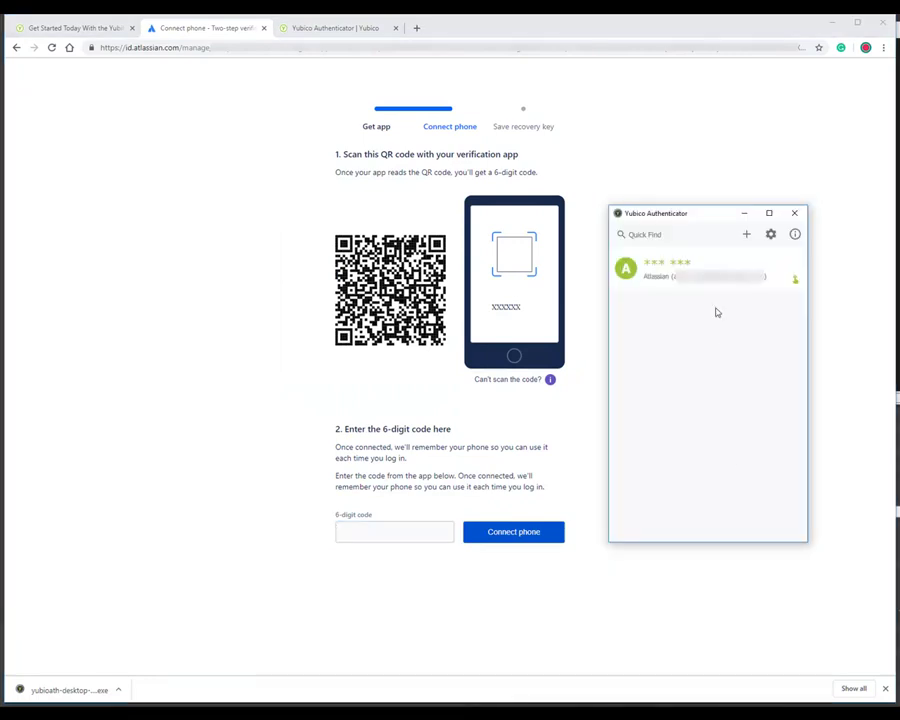
{"action": "left_click", "coordinate": [764, 276]}
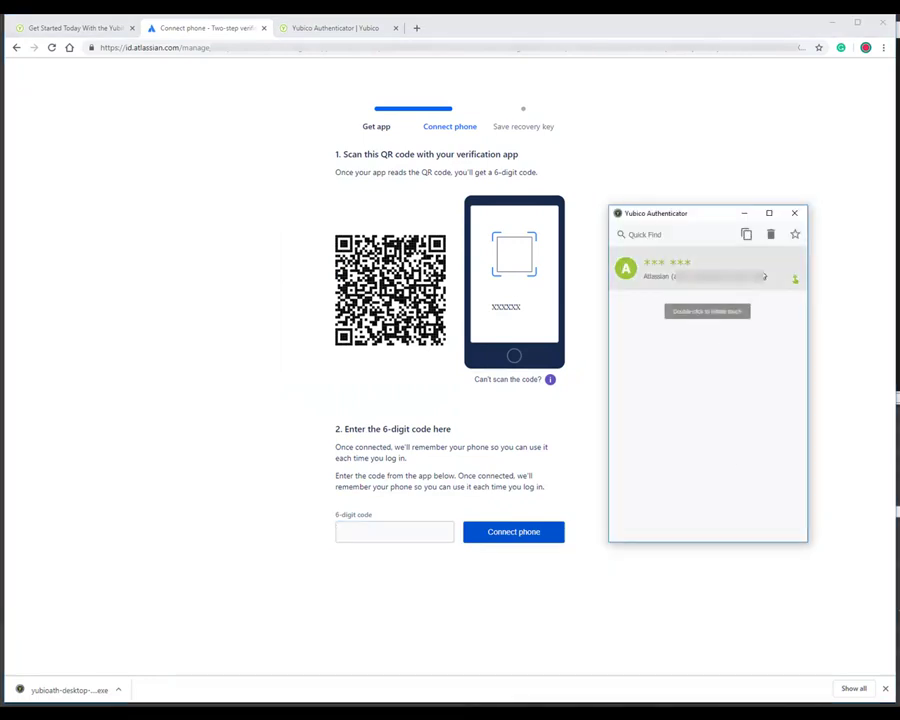
{"action": "double_click", "coordinate": [764, 276]}
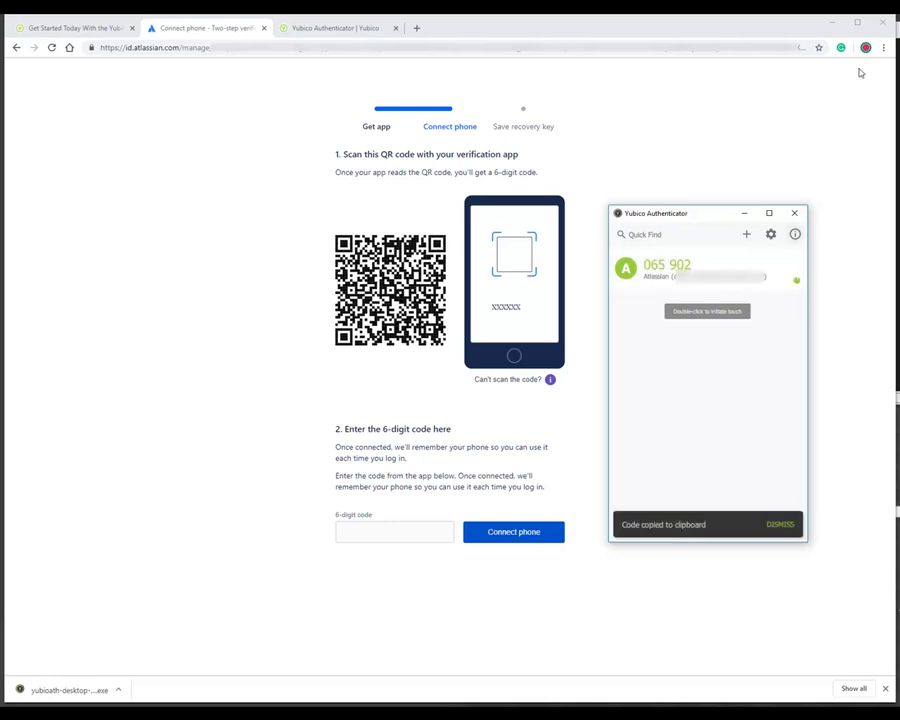
Copy the Atlassian code and paste it into the 6-digit field to connect the authenticator
{"action": "right_click", "coordinate": [699, 285]}
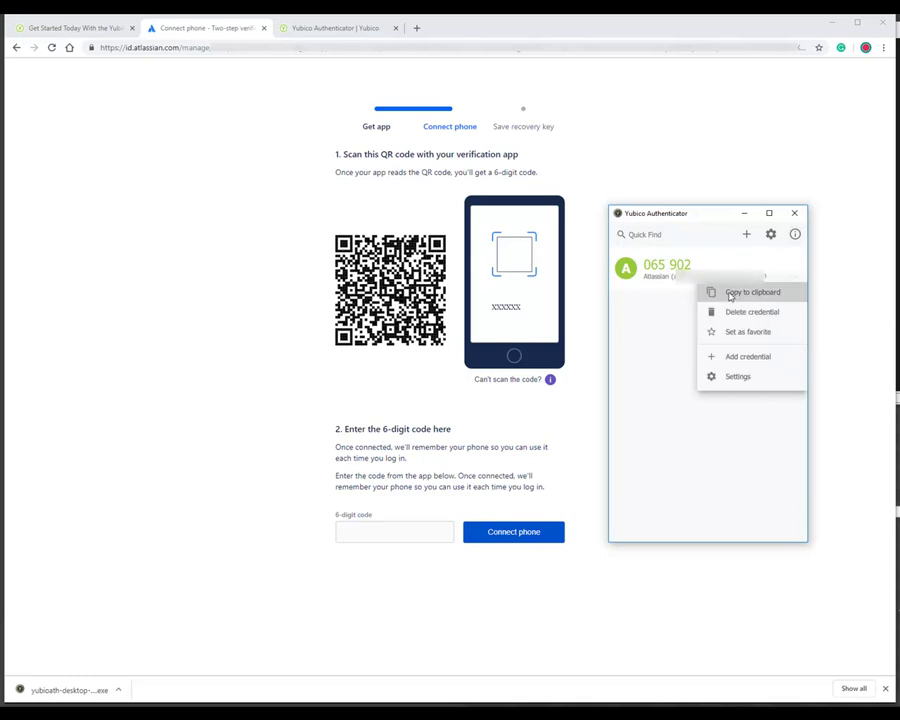
{"action": "left_click", "coordinate": [732, 292]}
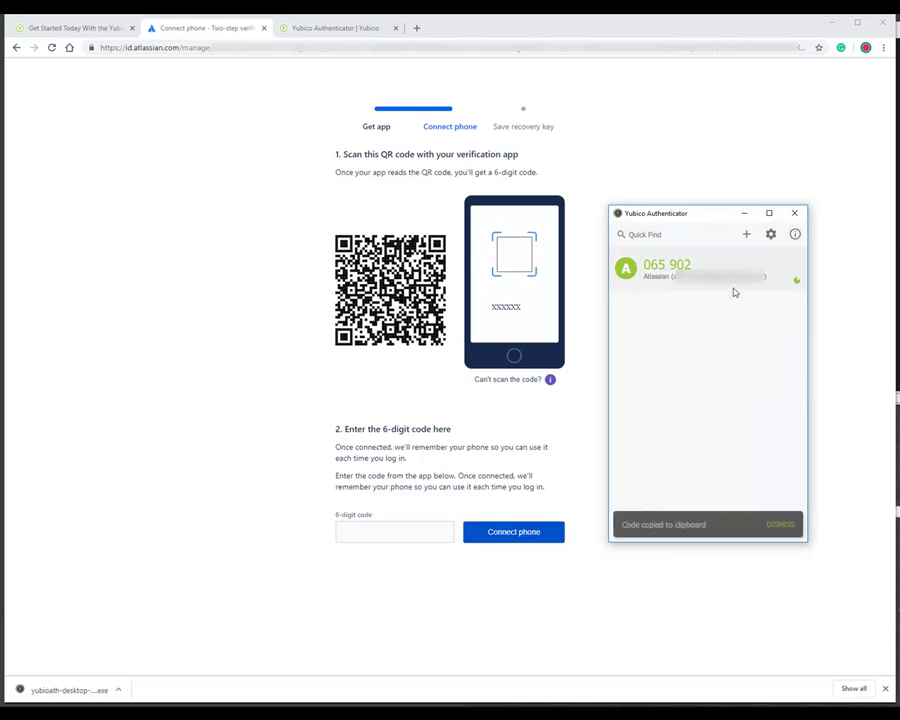
{"action": "left_click", "coordinate": [380, 530]}
{"action": "right_click", "coordinate": [381, 532]}
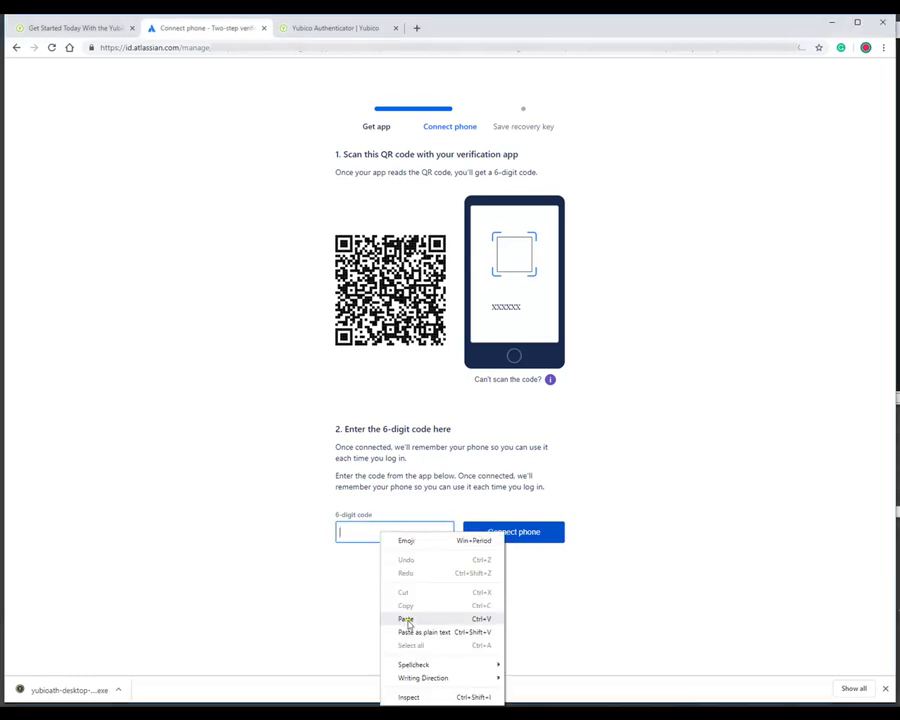
{"action": "left_click", "coordinate": [406, 619]}
{"action": "left_click", "coordinate": [512, 536]}
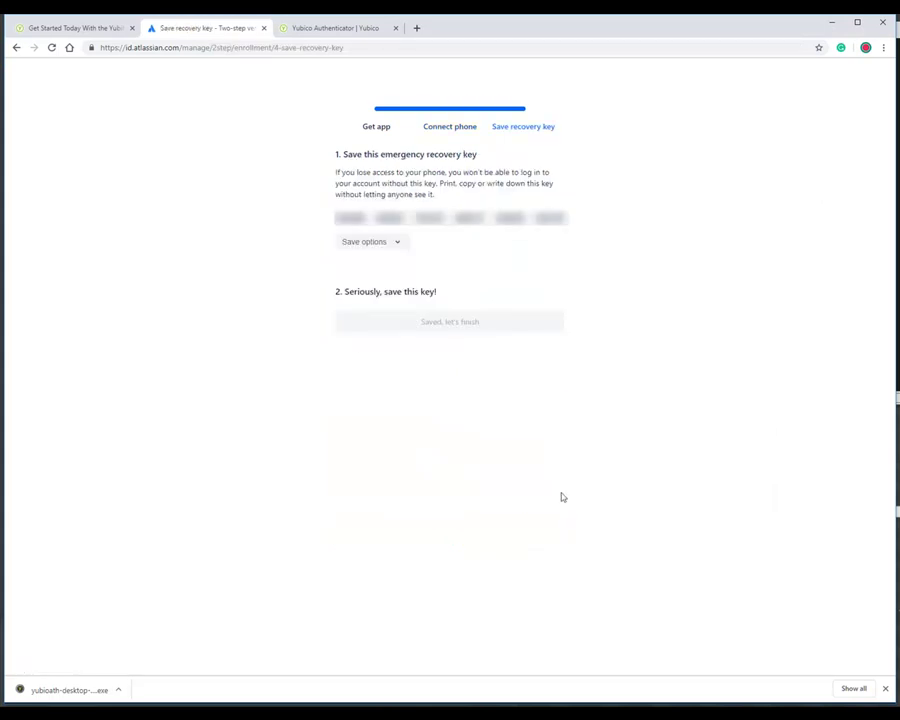
Copy the recovery key to the clipboard, finish setup, and dismiss the confirmation
{"action": "left_click", "coordinate": [389, 242]}
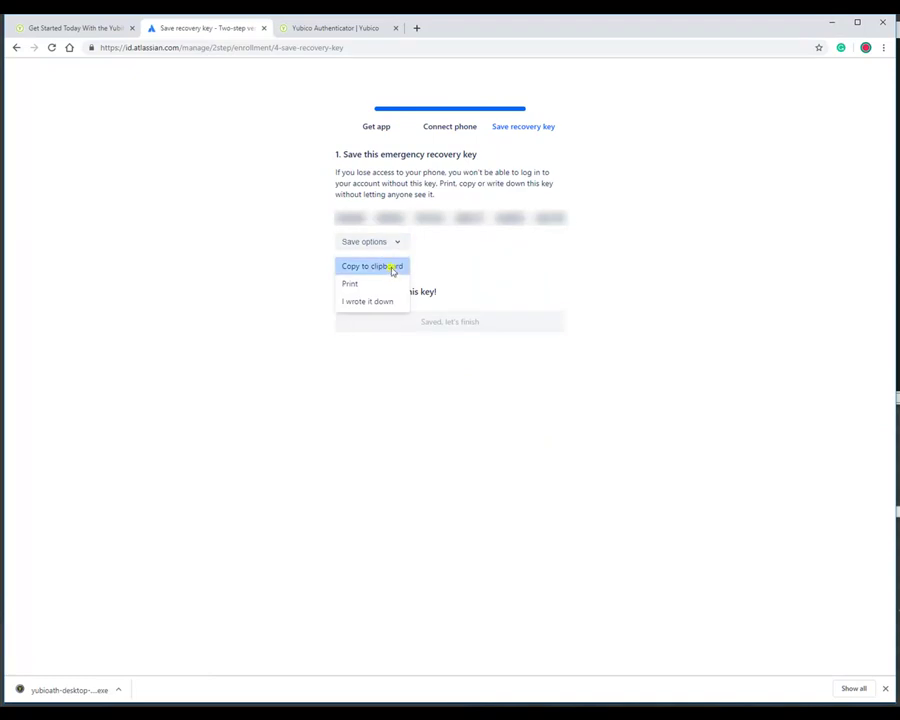
{"action": "left_click", "coordinate": [393, 266]}
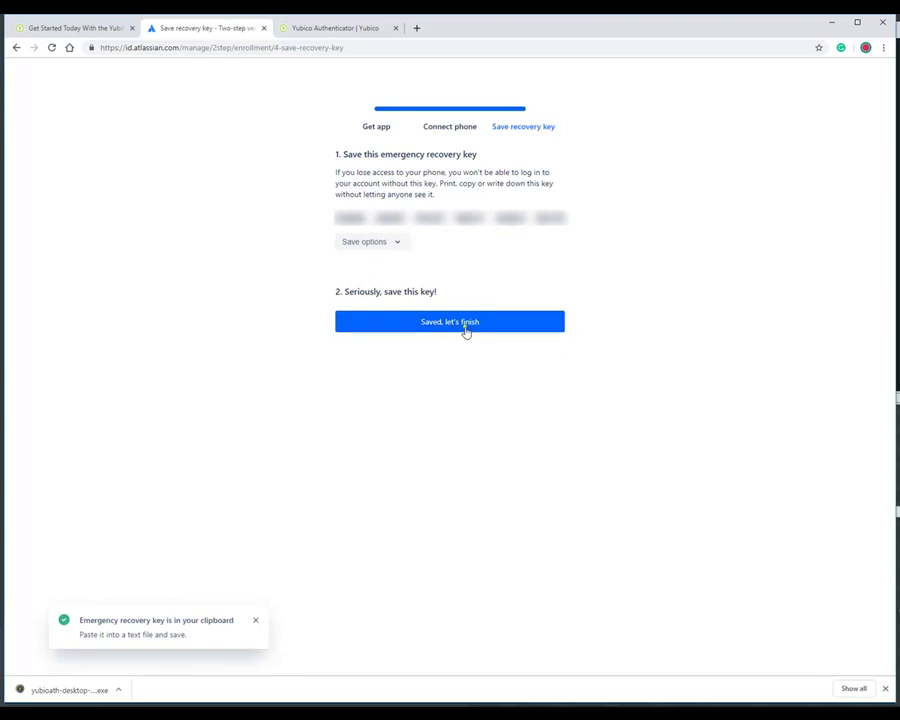
{"action": "left_click", "coordinate": [465, 323]}
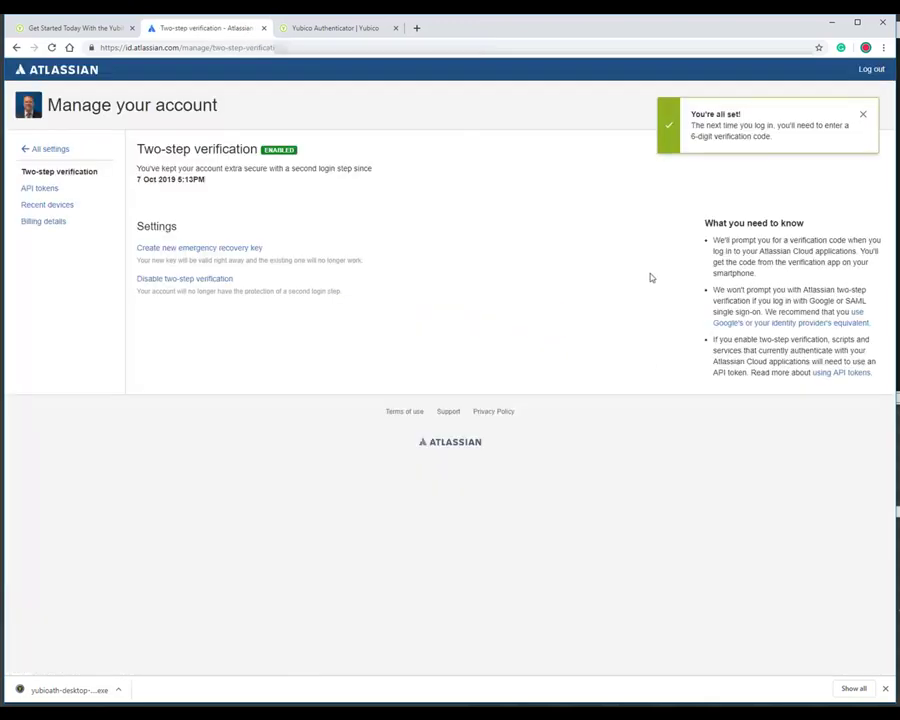
{"action": "left_click", "coordinate": [864, 117]}
Log out of Atlassian and log back in with the account email and password
{"action": "left_click", "coordinate": [871, 70]}
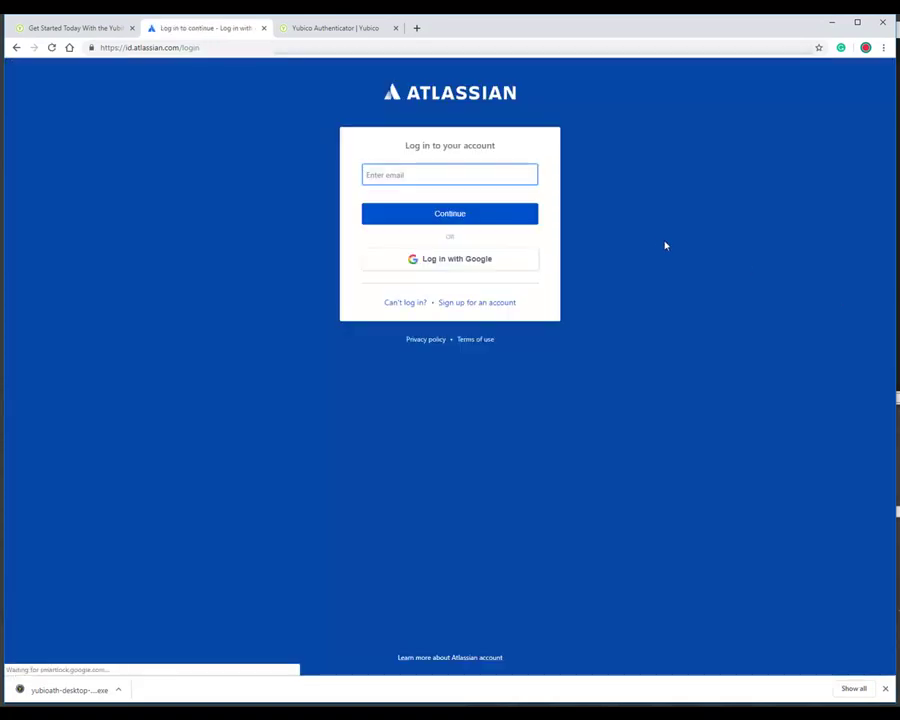
{"action": "type", "text": "com"}
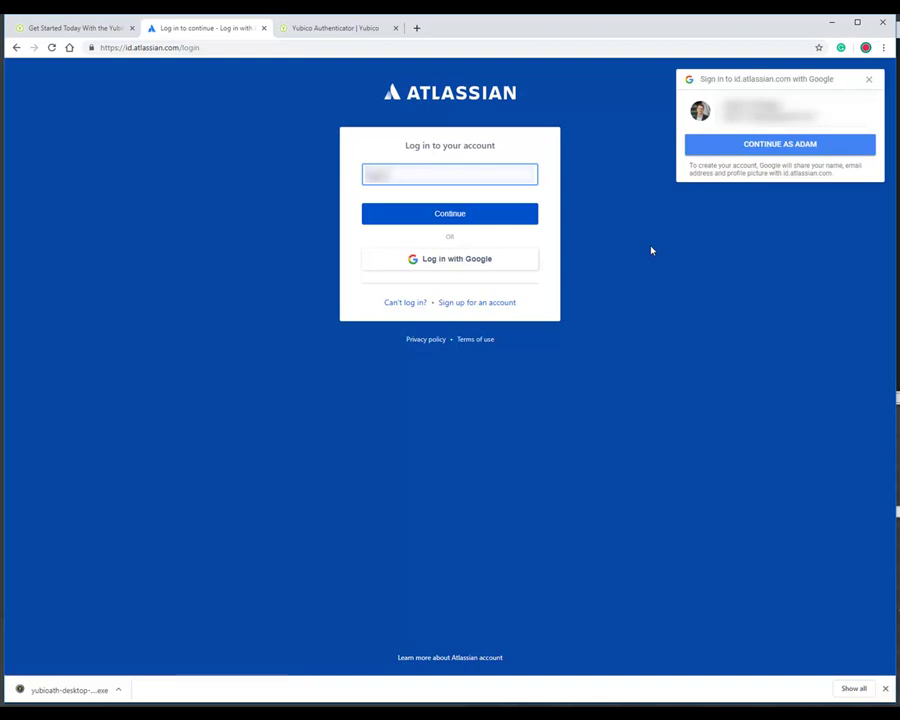
{"action": "left_click", "coordinate": [467, 218]}
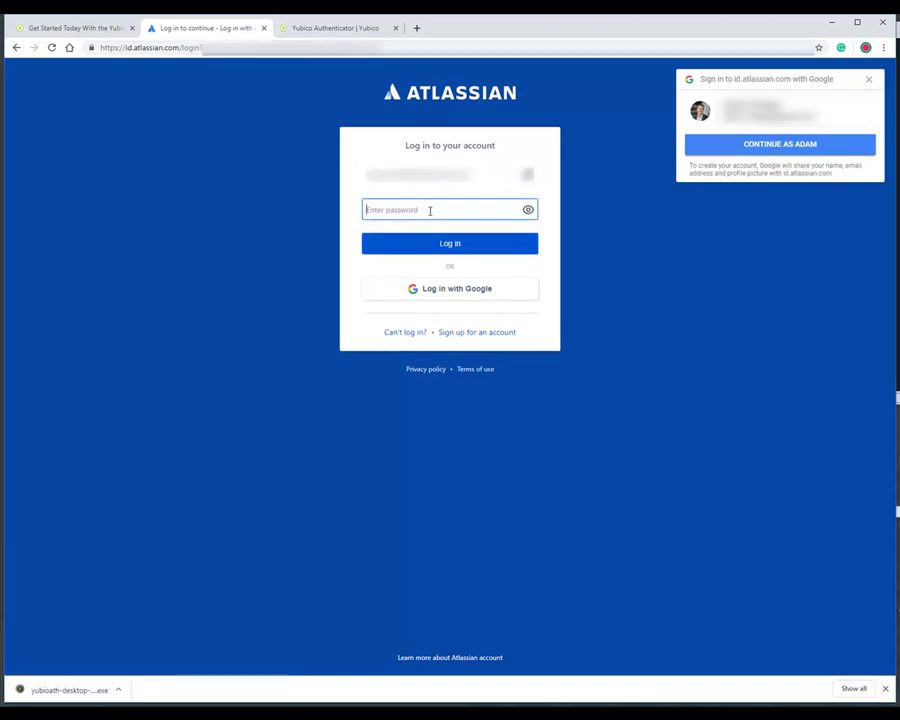
{"action": "type", "text": "•••••••••••••"}
{"action": "key", "text": "Return"}
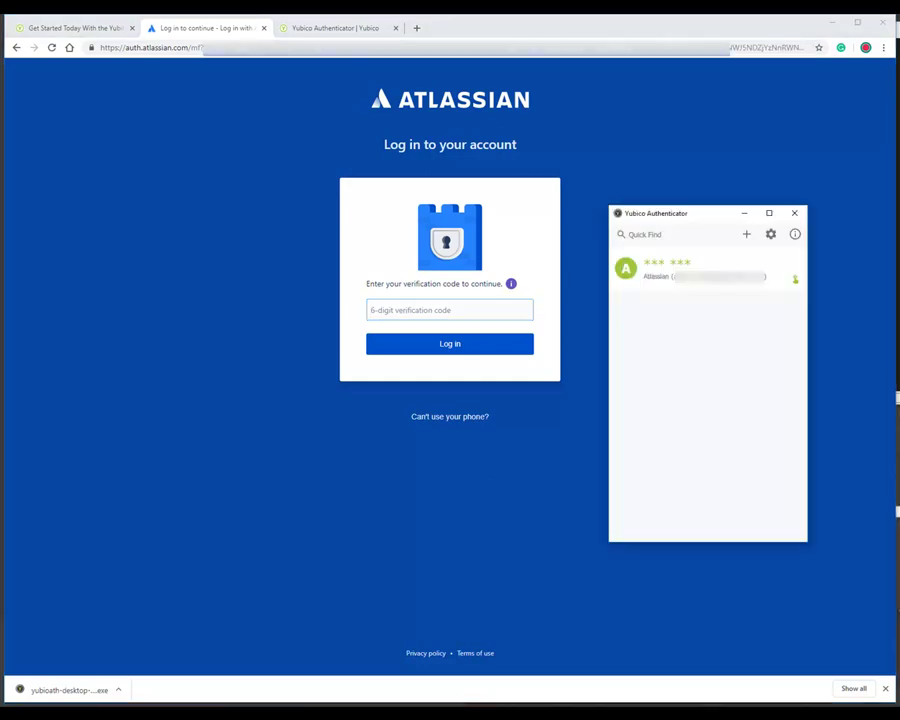
Generate and copy a new Atlassian code, then paste it into the verification field to log in
{"action": "left_click", "coordinate": [690, 272]}
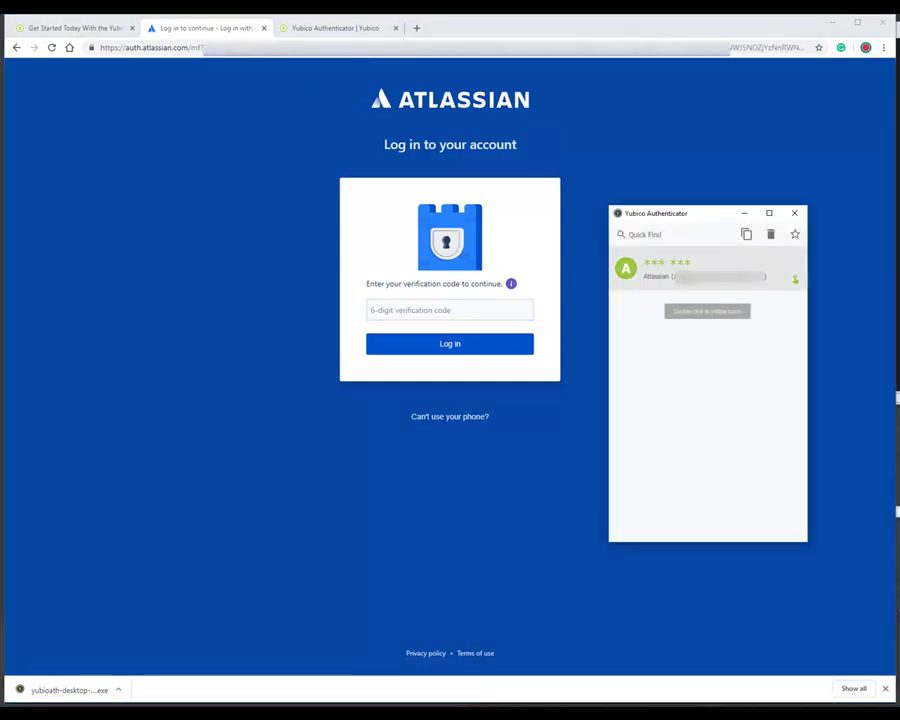
{"action": "double_click", "coordinate": [690, 272]}
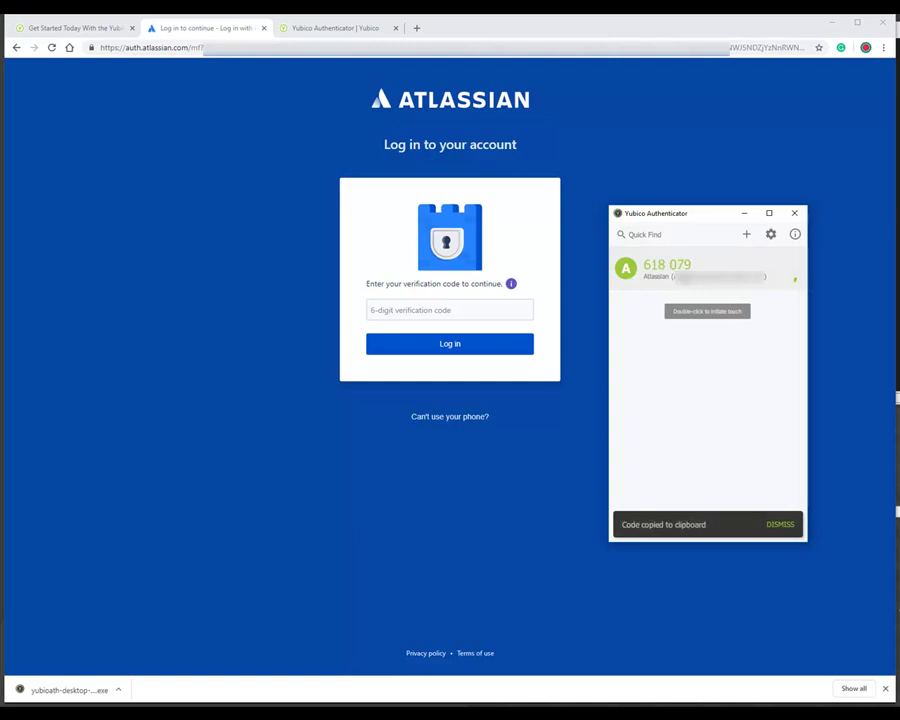
{"action": "right_click", "coordinate": [646, 283]}
{"action": "left_click", "coordinate": [707, 292]}
{"action": "left_click", "coordinate": [482, 314]}
{"action": "right_click", "coordinate": [486, 314]}
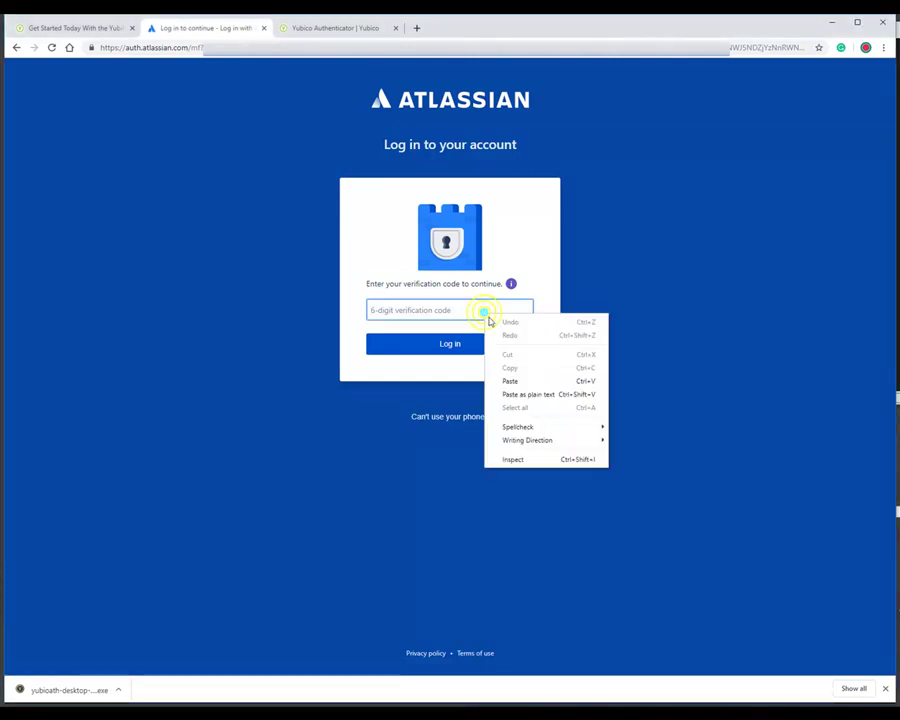
{"action": "left_click", "coordinate": [509, 381]}
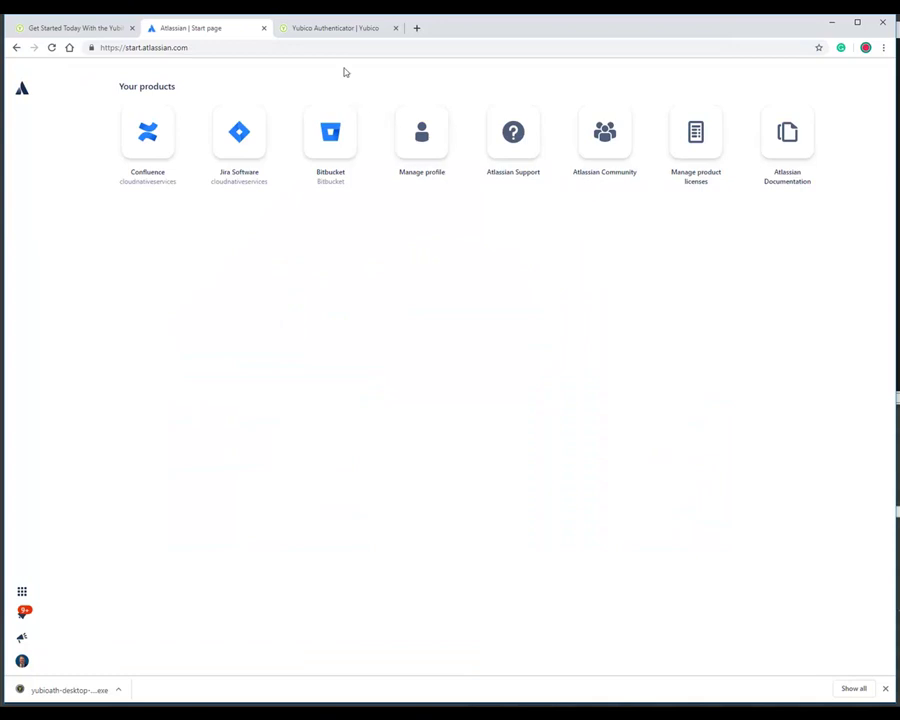
Switch Chrome to the Yubico Authenticator download page tab
{"action": "left_click", "coordinate": [337, 30]}
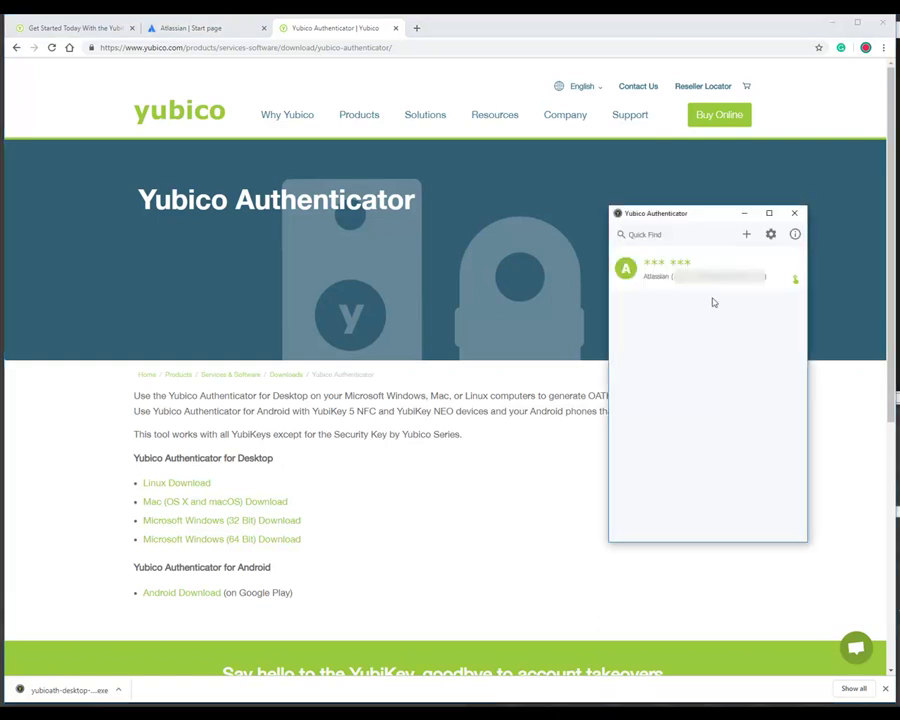
Select the Atlassian entry in Yubico Authenticator and drag the window aside
{"action": "left_click", "coordinate": [700, 272]}
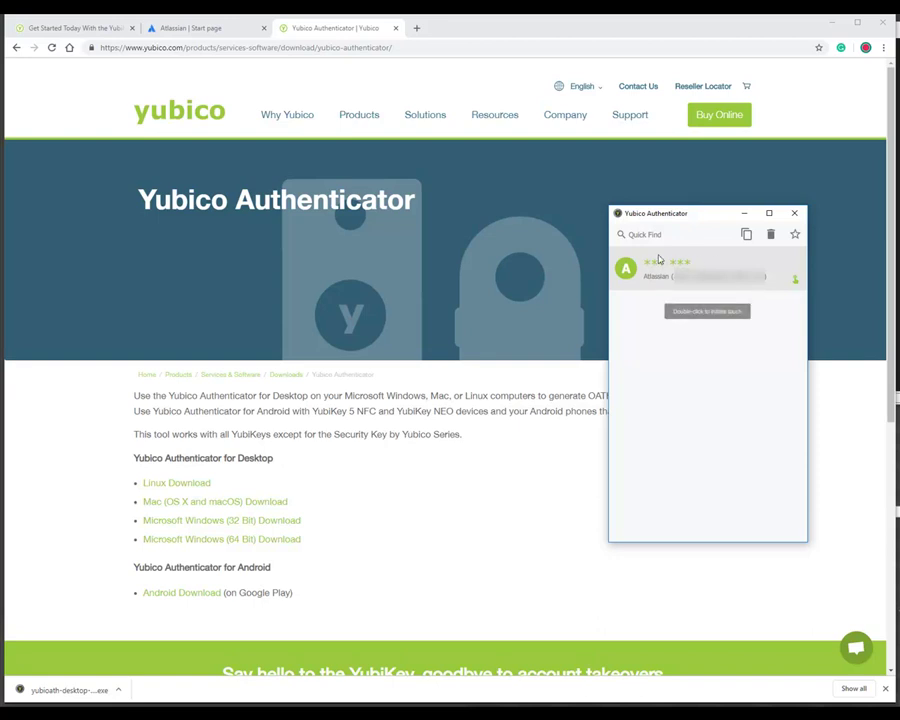
{"action": "left_click_drag", "start_coordinate": [695, 221], "coordinate": [754, 342]}
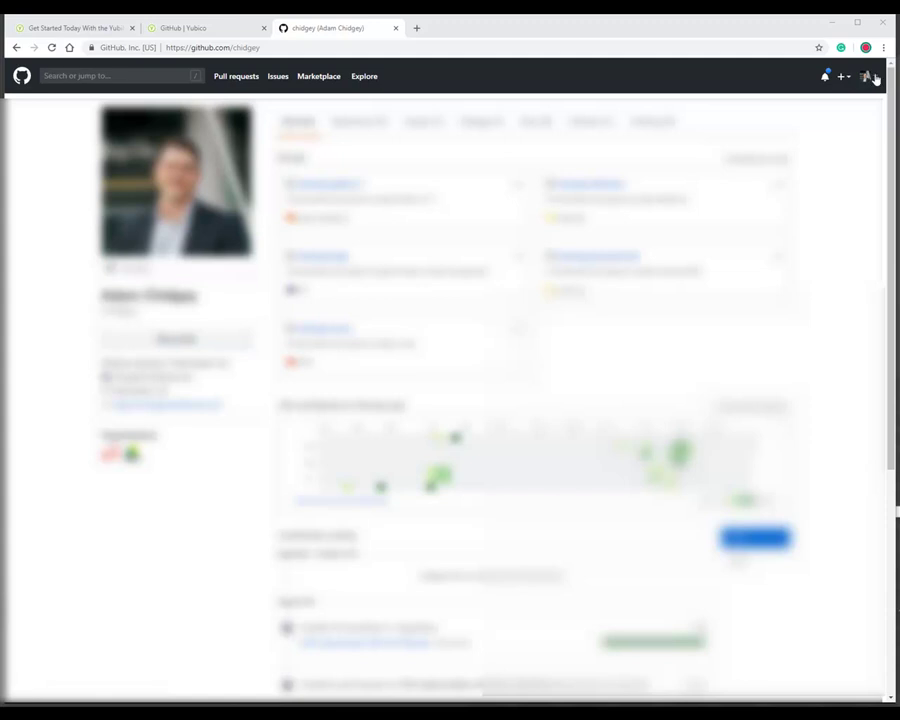
Go to GitHub Settings > Security and open Edit for the Security keys two-factor method
{"action": "left_click", "coordinate": [873, 77]}
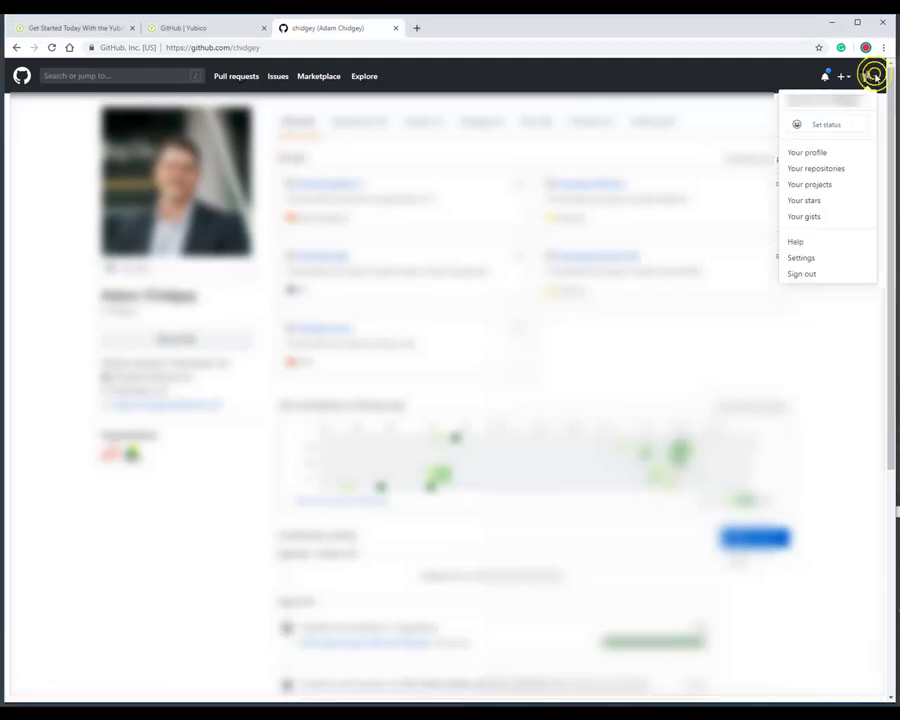
{"action": "left_click", "coordinate": [801, 258]}
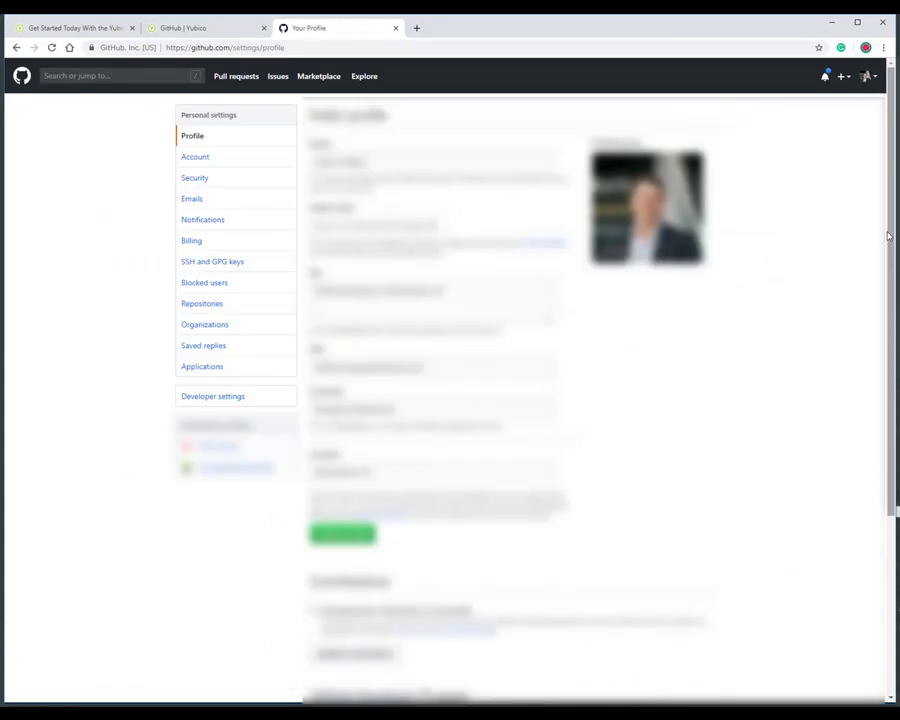
{"action": "left_click", "coordinate": [278, 179]}
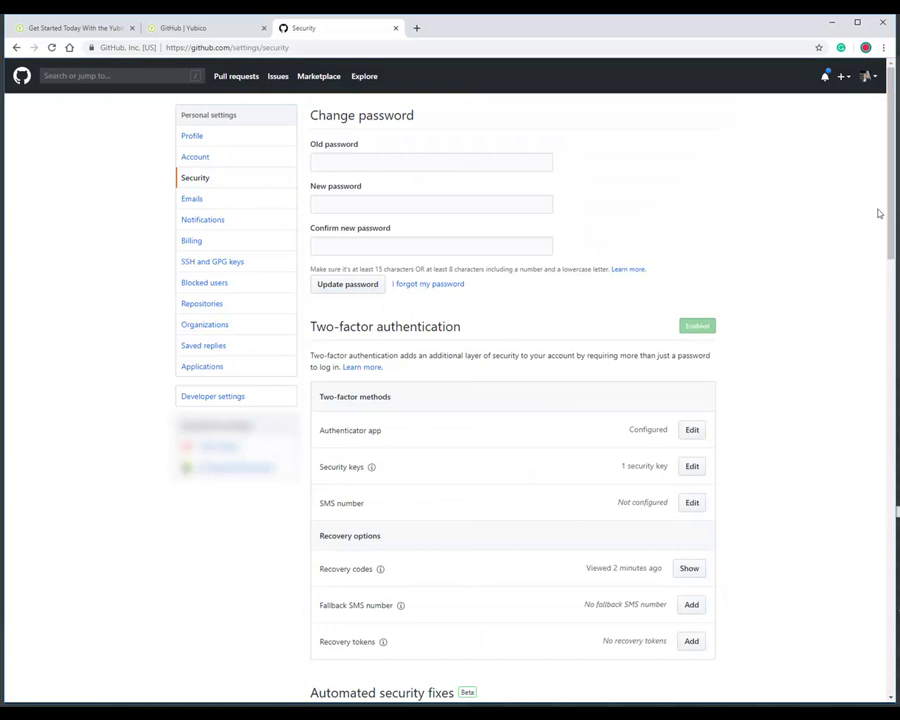
{"action": "scroll", "coordinate": [335, 296], "scroll_direction": "down", "scroll_amount": 2}
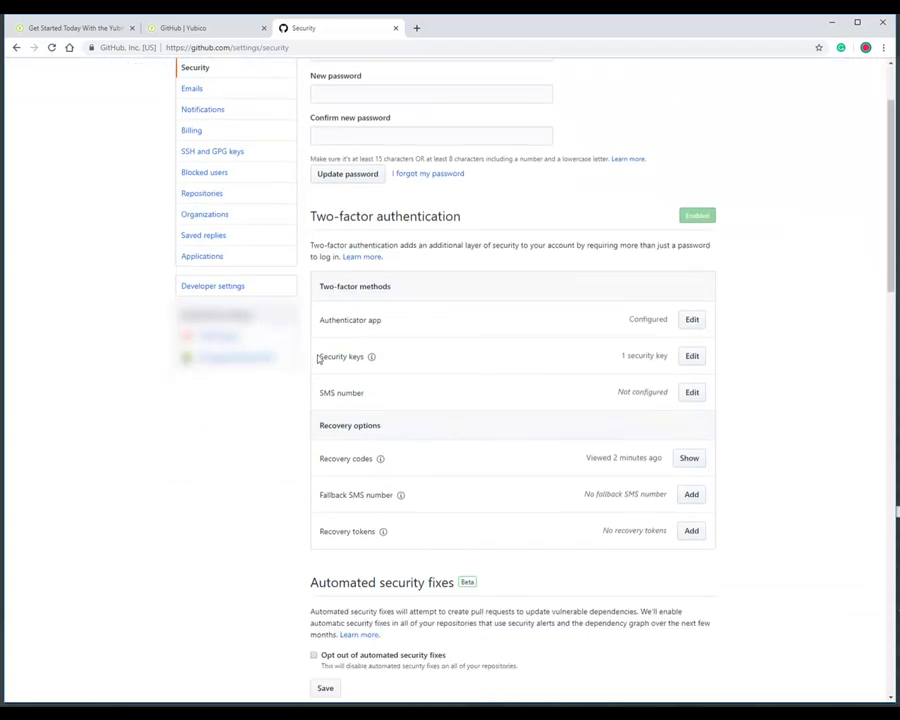
{"action": "left_click_drag", "start_coordinate": [367, 356], "coordinate": [362, 356]}
{"action": "left_click", "coordinate": [408, 369]}
{"action": "left_click", "coordinate": [689, 359]}
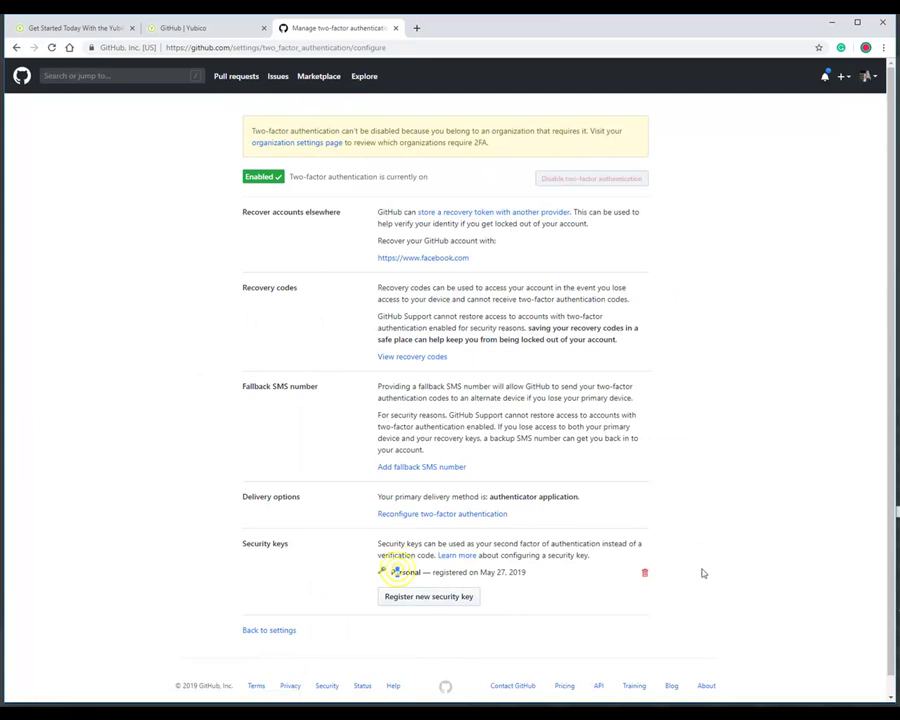
Register a new security key on GitHub under the nickname 'Work'
{"action": "scroll", "coordinate": [397, 588], "scroll_direction": "down", "scroll_amount": 1}
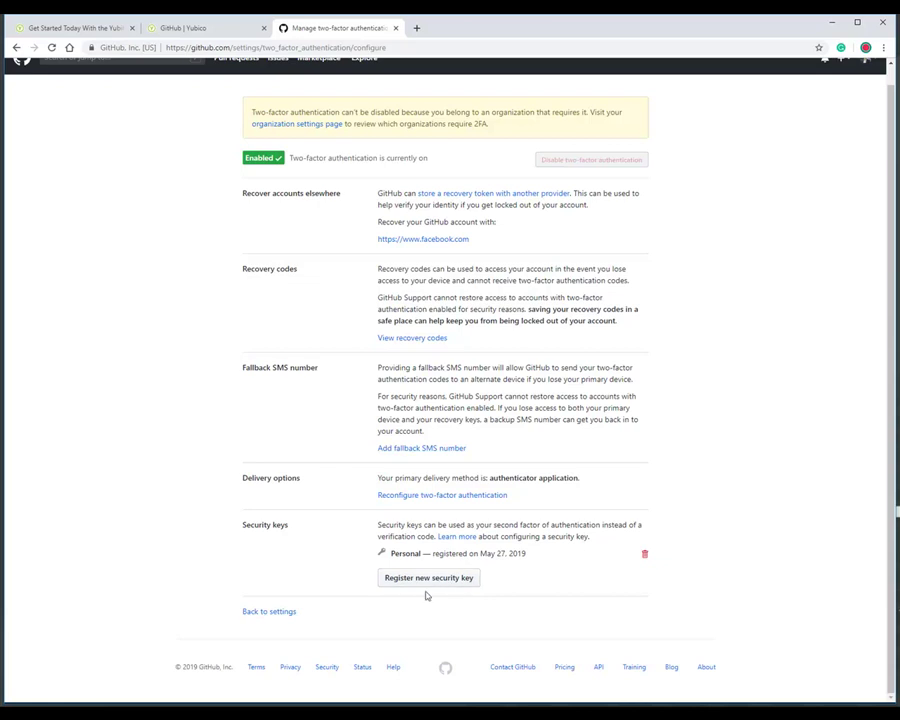
{"action": "double_click", "coordinate": [405, 553]}
{"action": "left_click", "coordinate": [420, 582]}
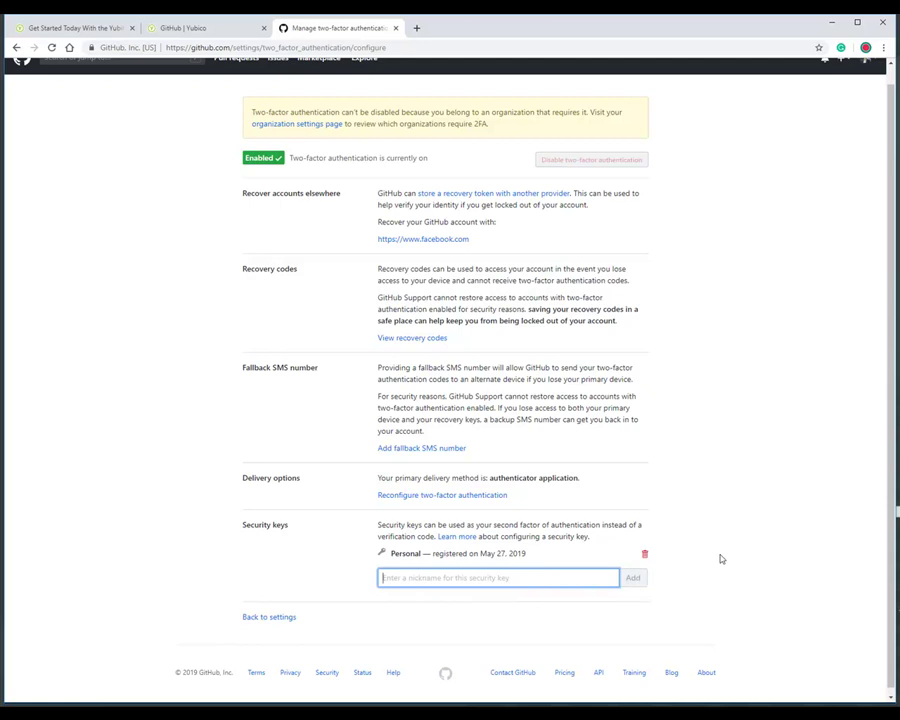
{"action": "type", "text": "Work"}
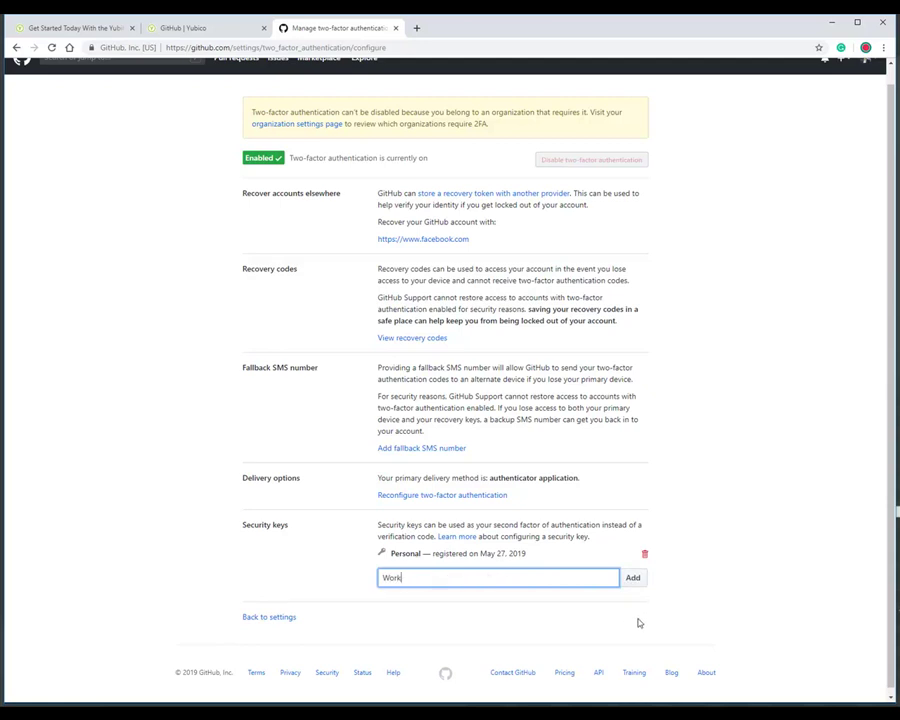
{"action": "left_click", "coordinate": [633, 580]}
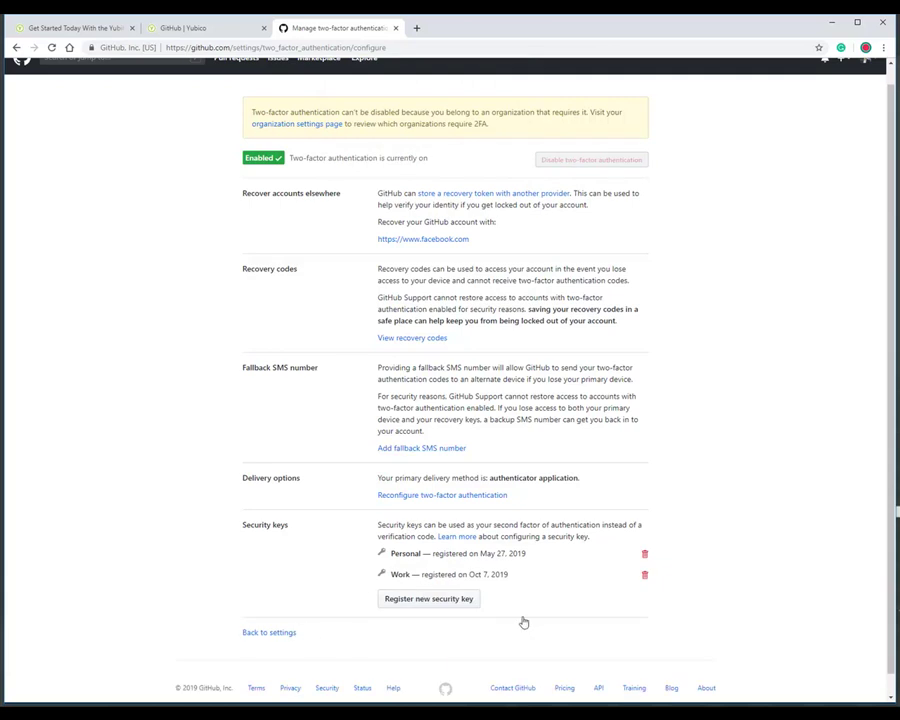
{"action": "scroll", "coordinate": [545, 565], "scroll_direction": "up", "scroll_amount": 1}
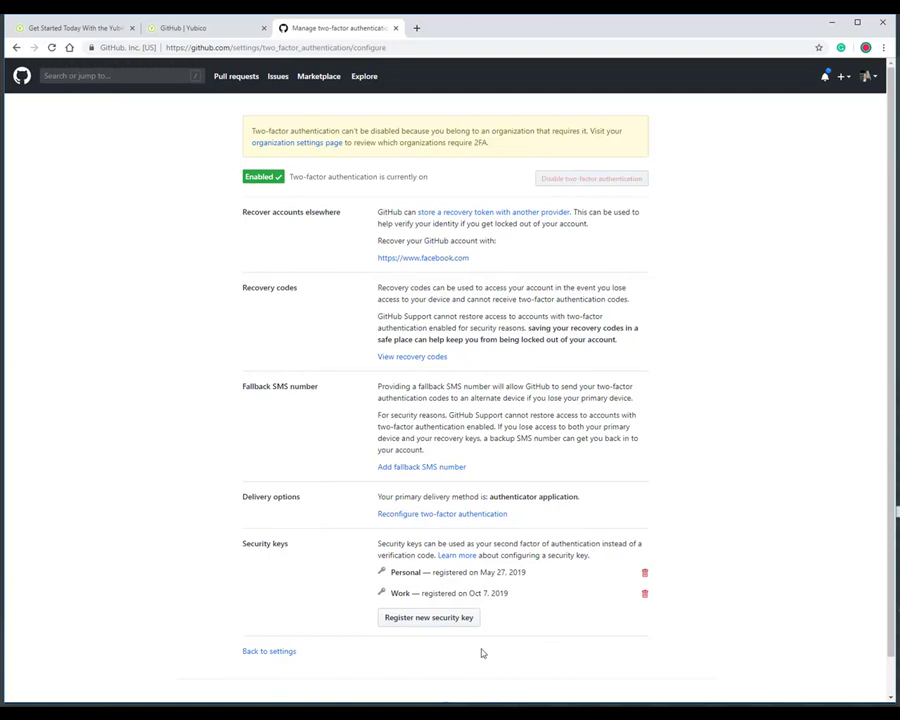
Return to Security settings and highlight the 'No recovery tokens' status
{"action": "left_click", "coordinate": [271, 651]}
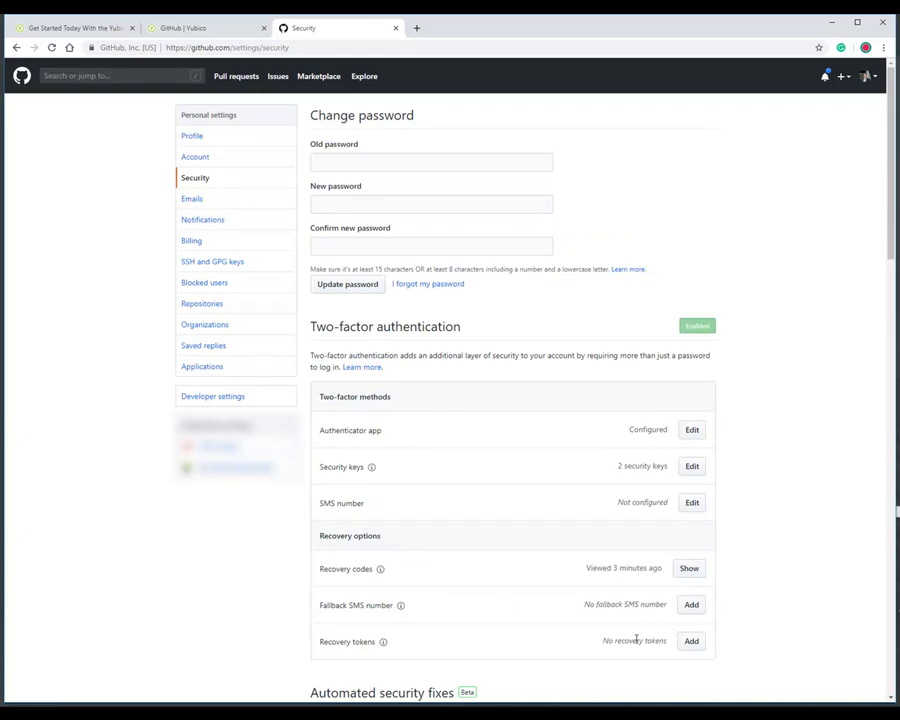
{"action": "triple_click", "coordinate": [598, 641]}
{"action": "triple_click", "coordinate": [604, 604]}
{"action": "triple_click", "coordinate": [620, 641]}
{"action": "left_click", "coordinate": [618, 578]}
Highlight the Configured authenticator app status and when recovery codes were last viewed
{"action": "double_click", "coordinate": [645, 429]}
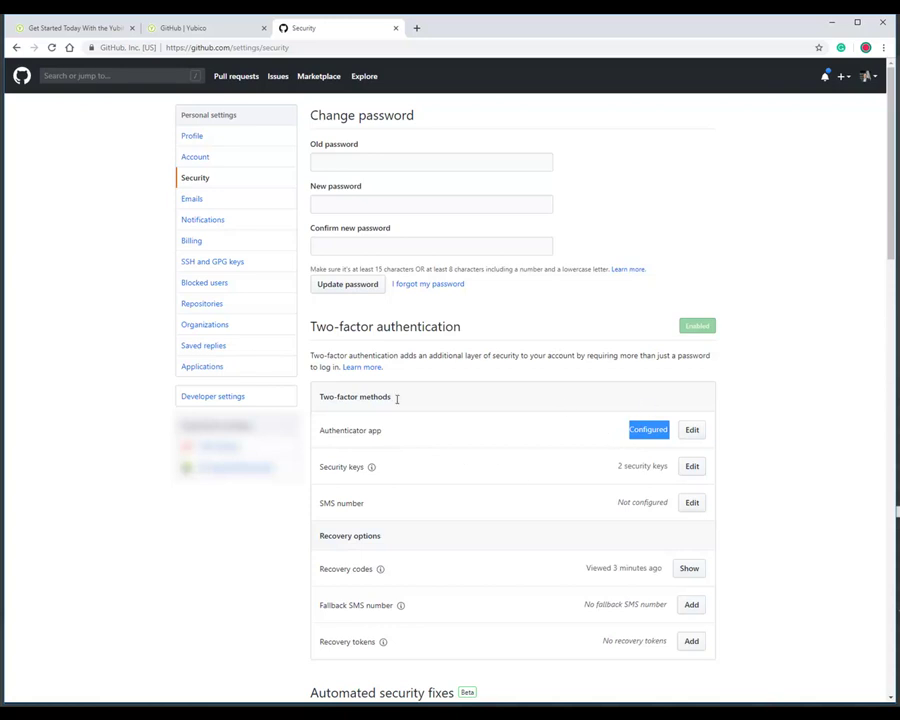
{"action": "left_click", "coordinate": [647, 428]}
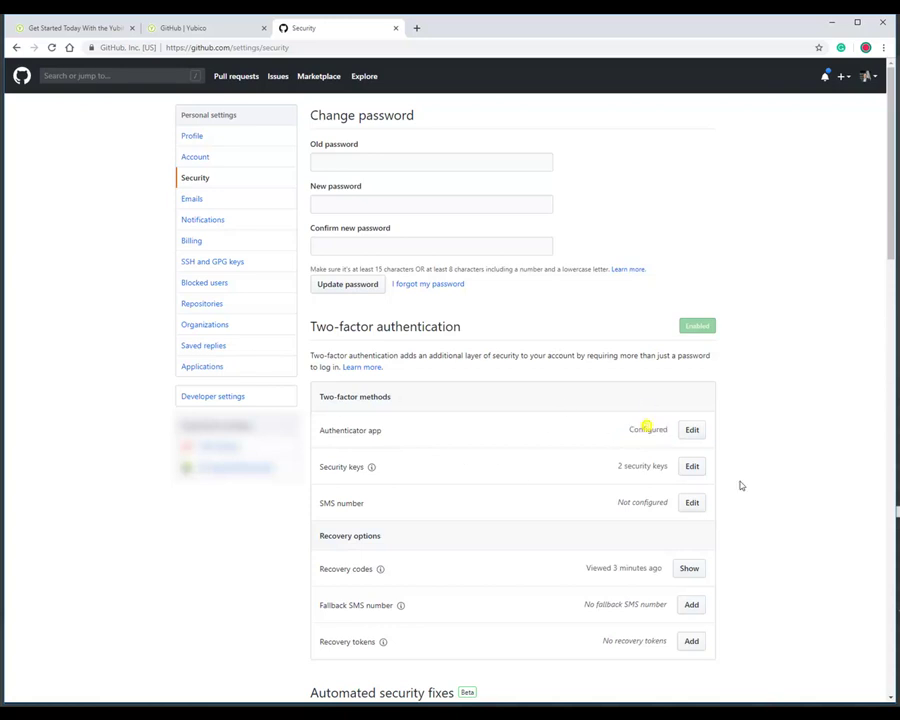
{"action": "double_click", "coordinate": [649, 428]}
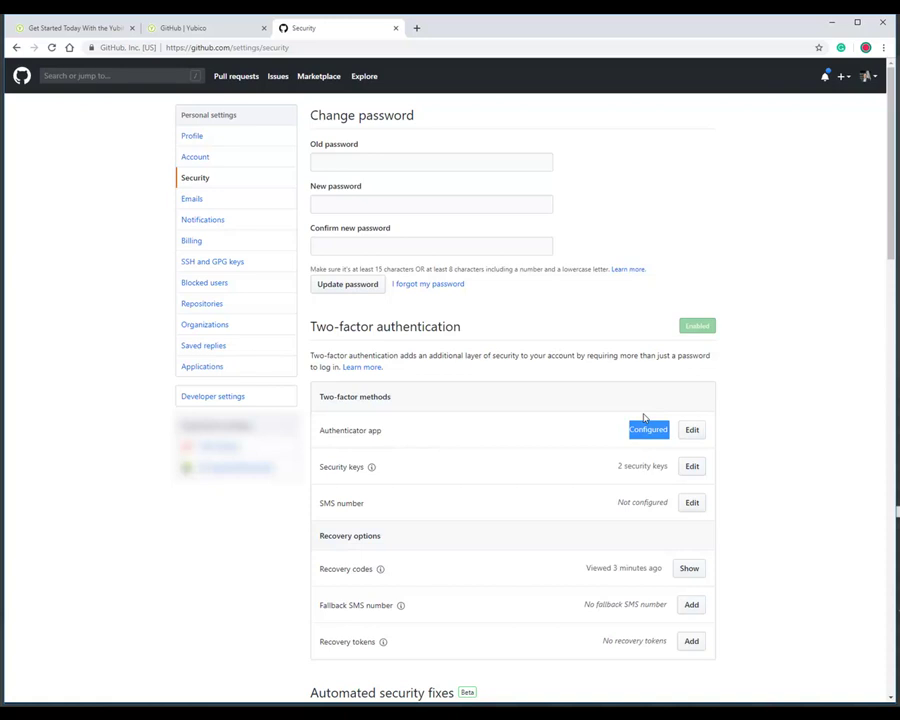
{"action": "left_click_drag", "start_coordinate": [583, 571], "coordinate": [657, 569]}
{"action": "left_click", "coordinate": [788, 584]}
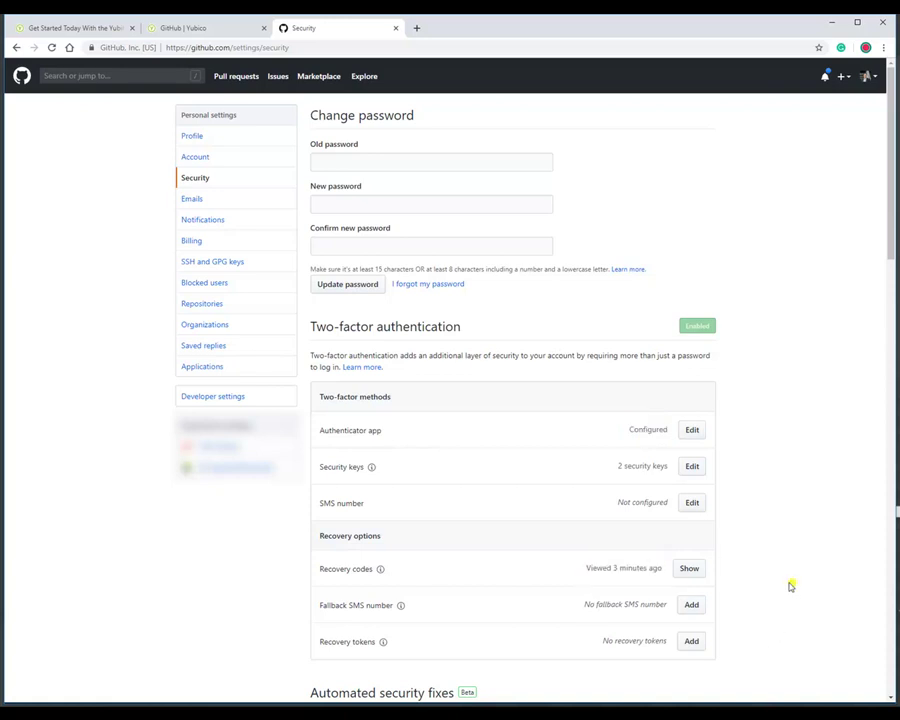
{"action": "mouse_move", "coordinate": [381, 570]}
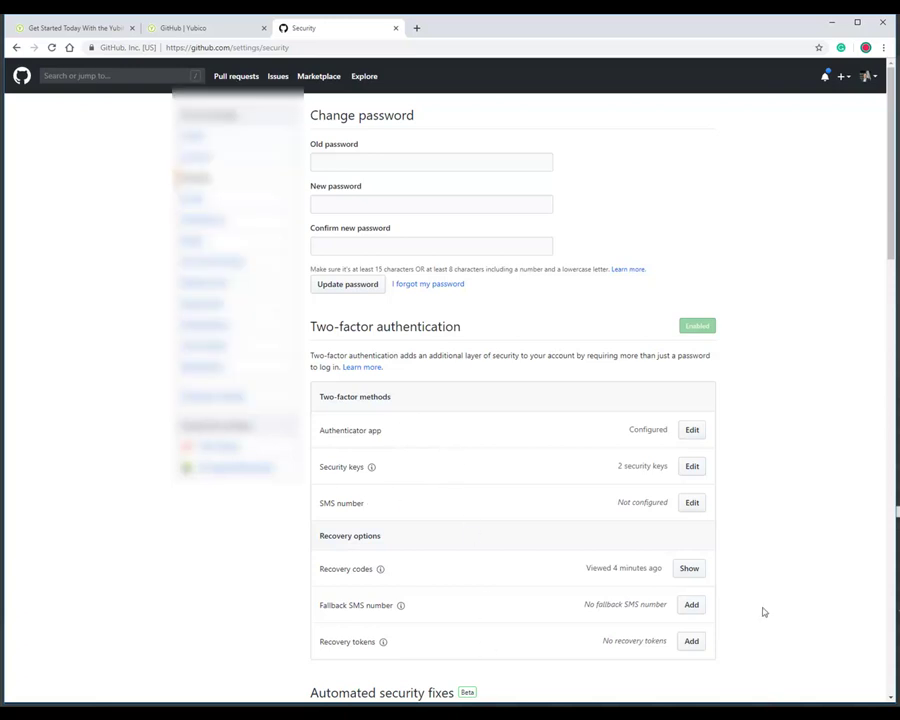
{"action": "scroll", "coordinate": [780, 582], "scroll_direction": "down", "scroll_amount": 2}
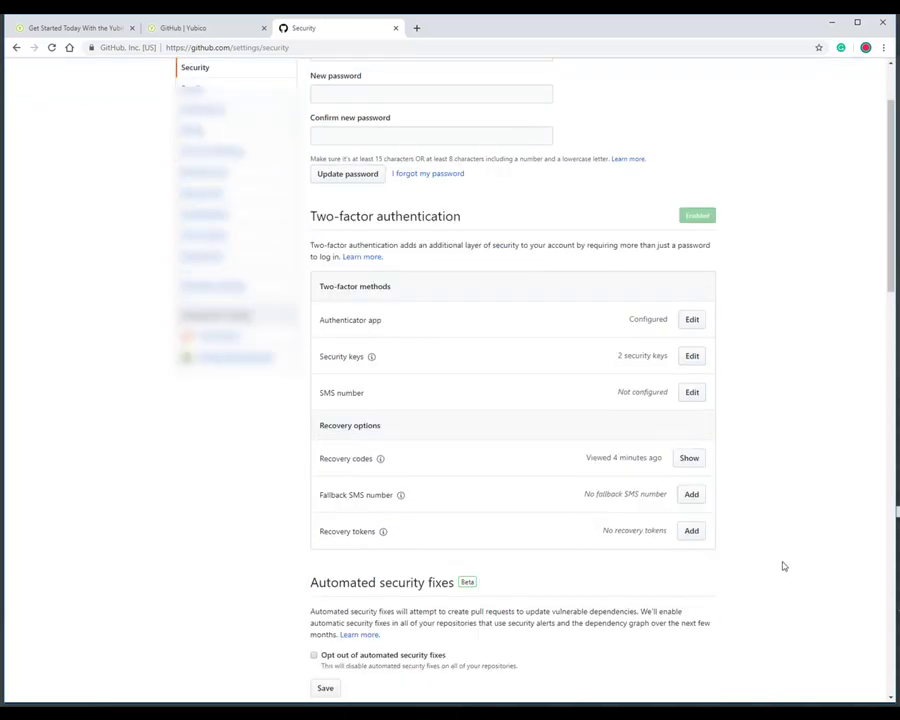
{"action": "scroll", "coordinate": [784, 565], "scroll_direction": "down", "scroll_amount": 4}
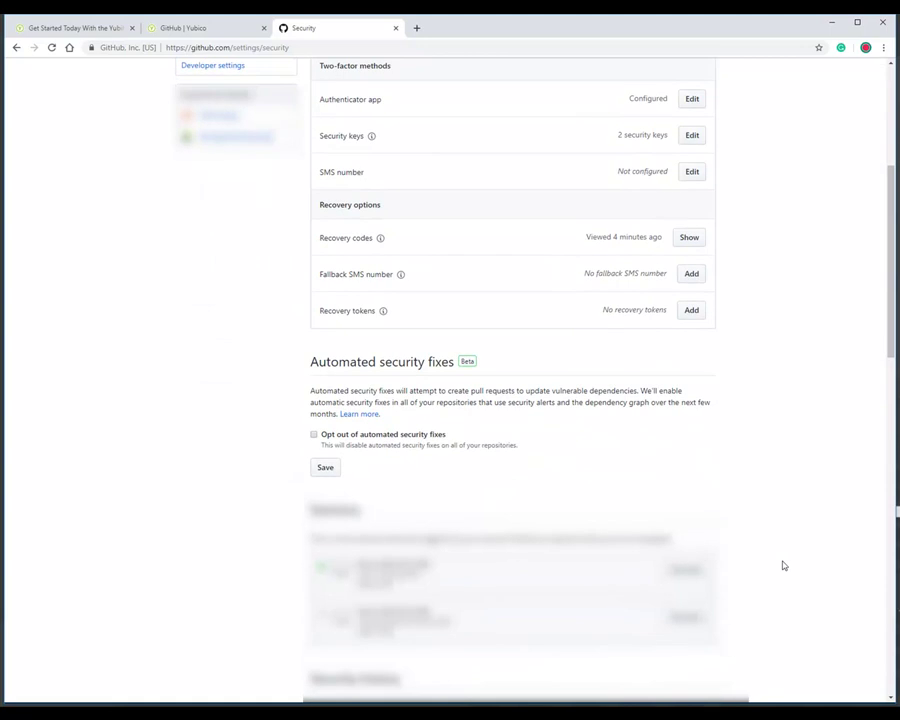
{"action": "scroll", "coordinate": [784, 565], "scroll_direction": "up", "scroll_amount": 6}
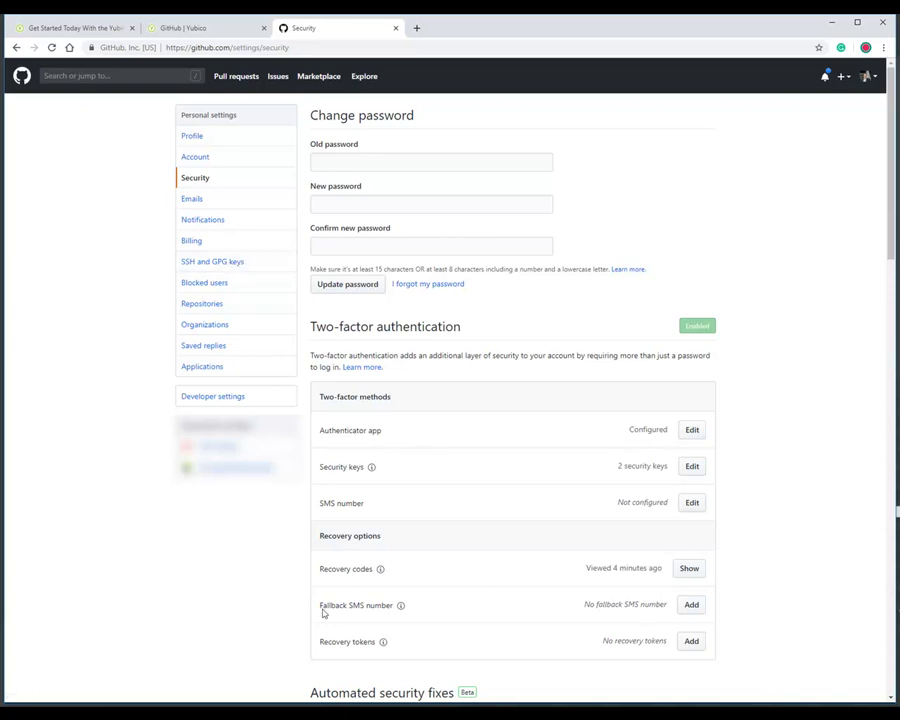
Sign out of GitHub and go to the sign-in page
{"action": "left_click", "coordinate": [876, 80]}
{"action": "left_click", "coordinate": [815, 273]}
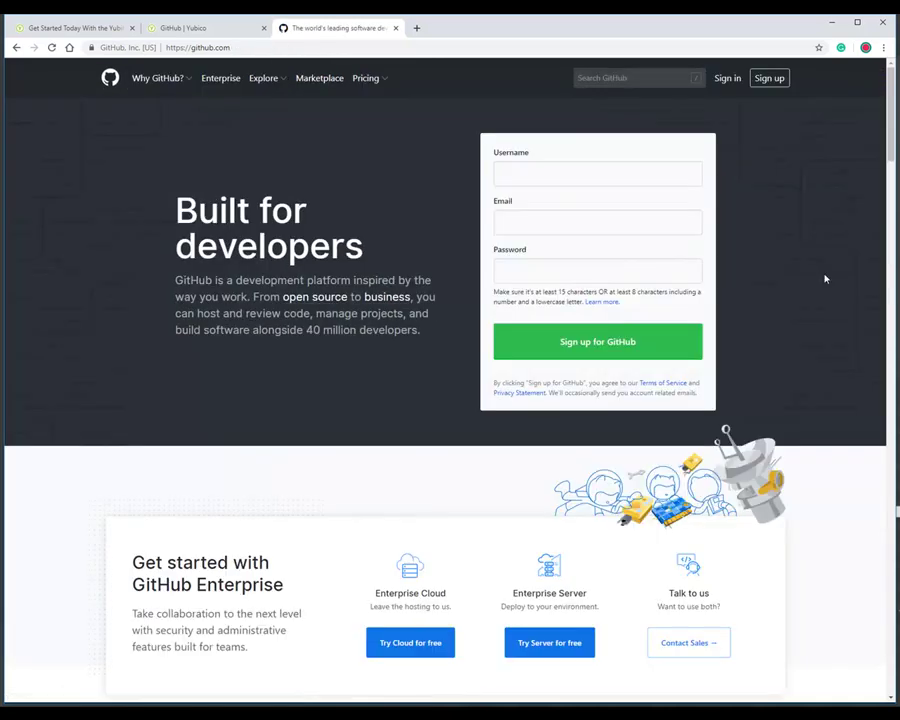
{"action": "left_click", "coordinate": [728, 79]}
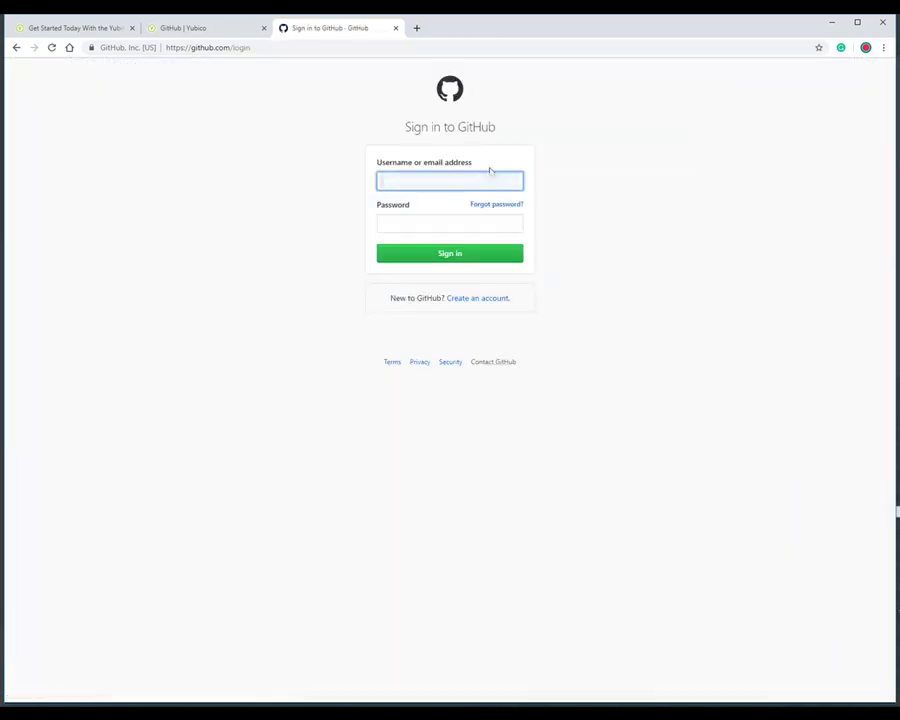
Sign in with the username and pasted password, then choose to use the security key
{"action": "type", "text": "user"}
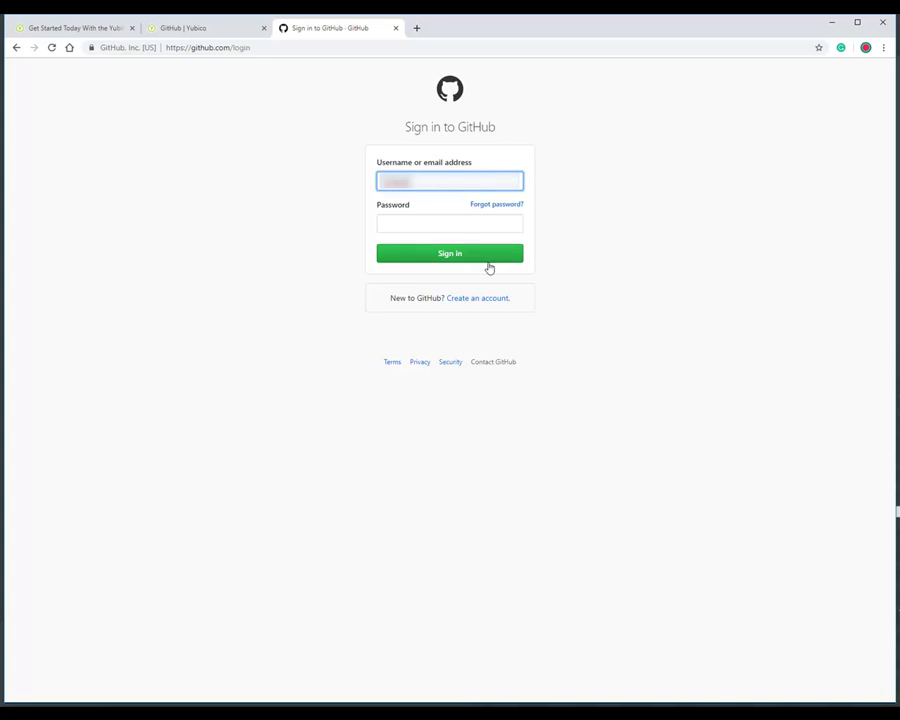
{"action": "left_click", "coordinate": [424, 223]}
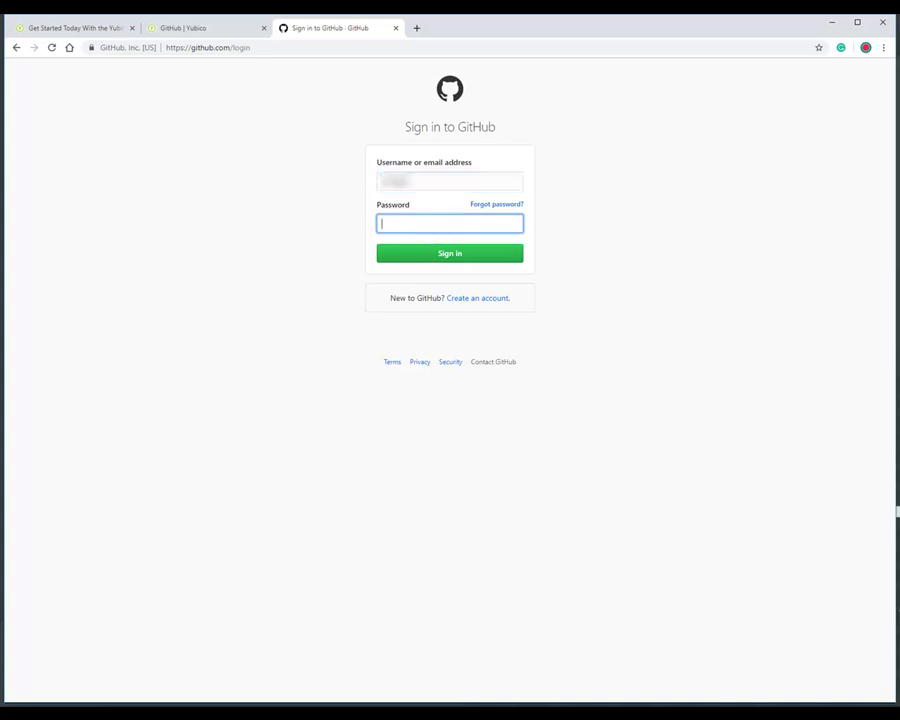
{"action": "left_click", "coordinate": [420, 227]}
{"action": "right_click", "coordinate": [431, 228]}
{"action": "left_click", "coordinate": [472, 335]}
{"action": "left_click", "coordinate": [468, 258]}
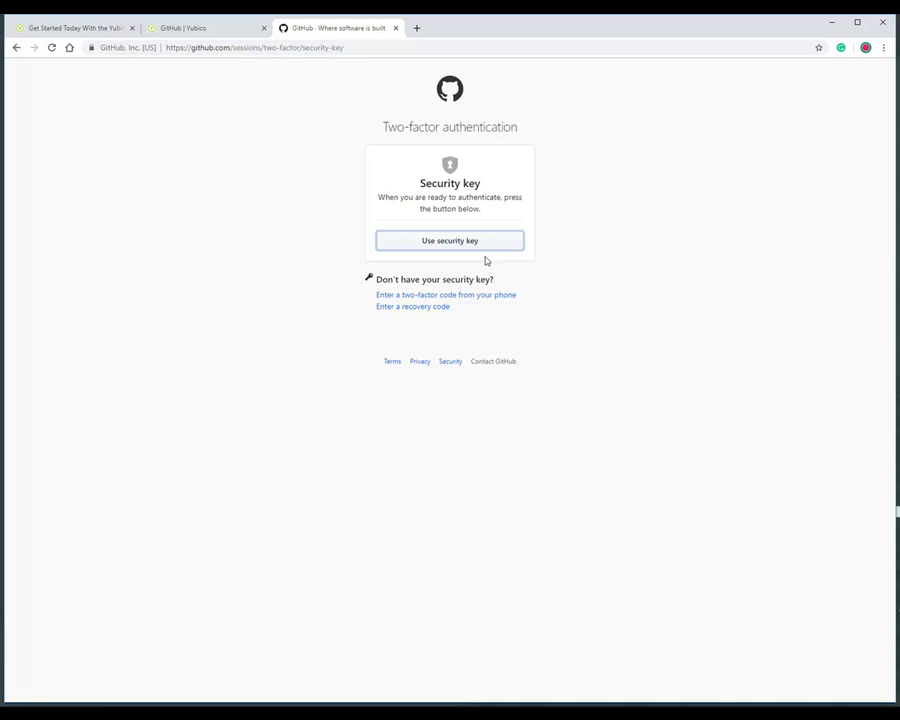
{"action": "left_click", "coordinate": [462, 240]}
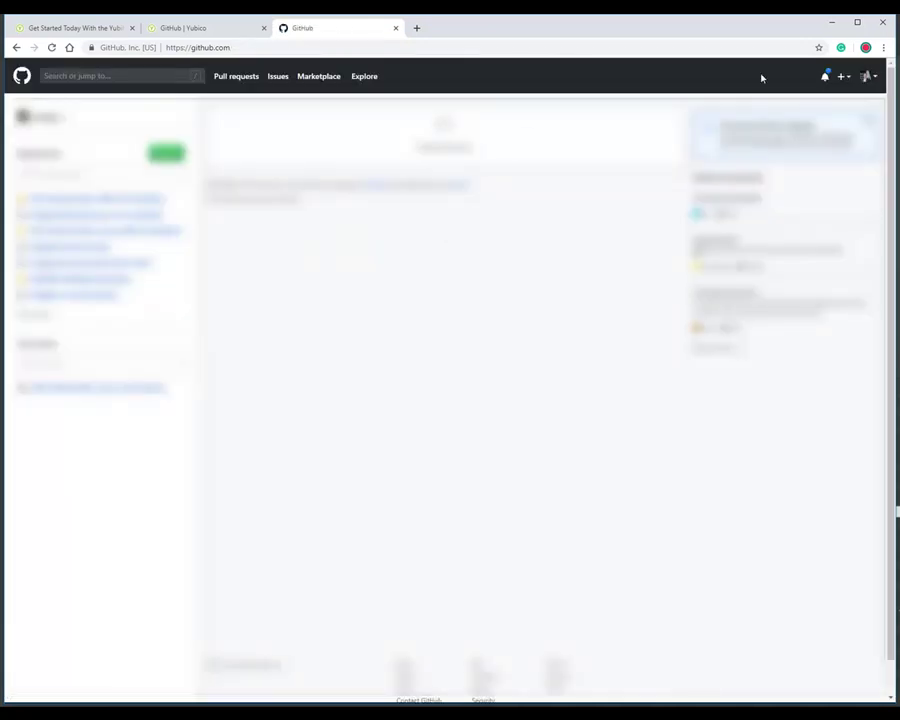
From the signed-in GitHub dashboard, open the security features announcement ('Securing software, together')
{"action": "left_click", "coordinate": [822, 130]}
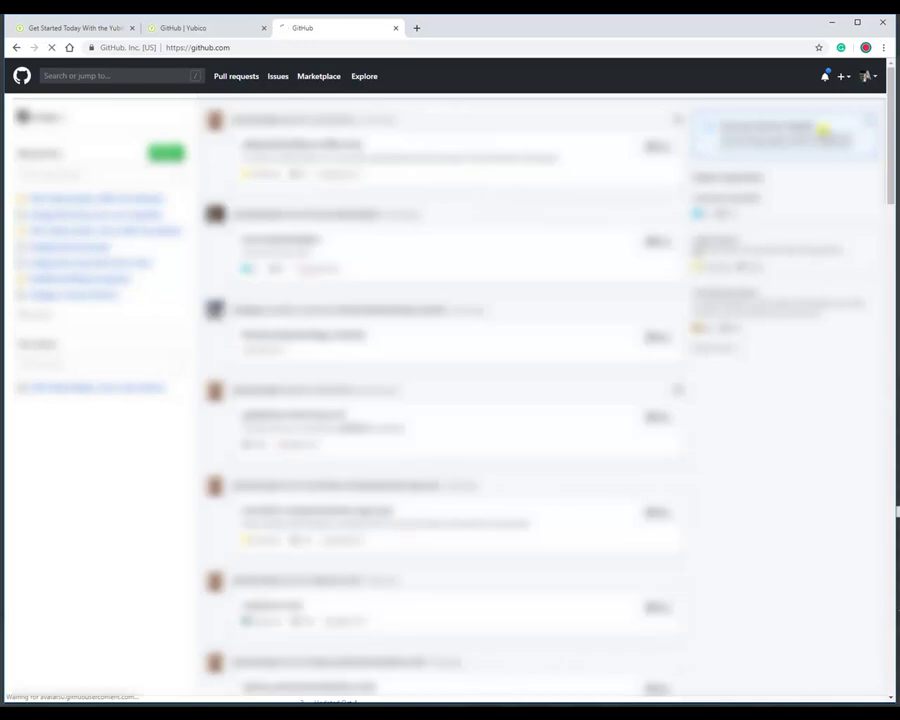